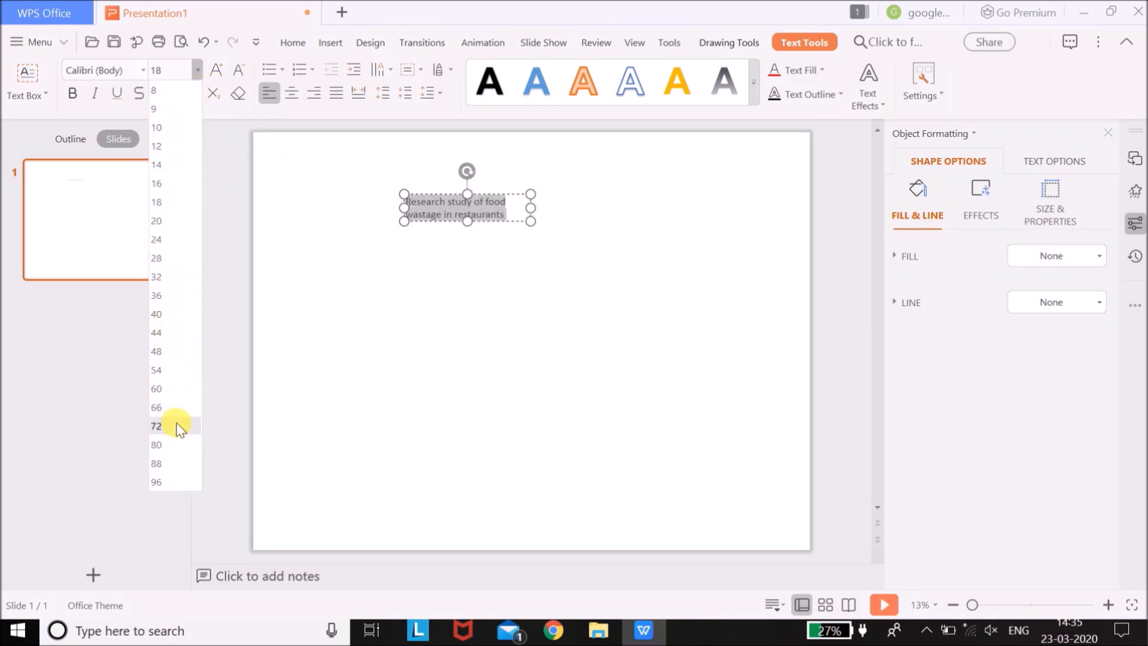
# - Set the title text to font size 72 and widen its text box so the title fits on one line
pyautogui.click(177, 425)
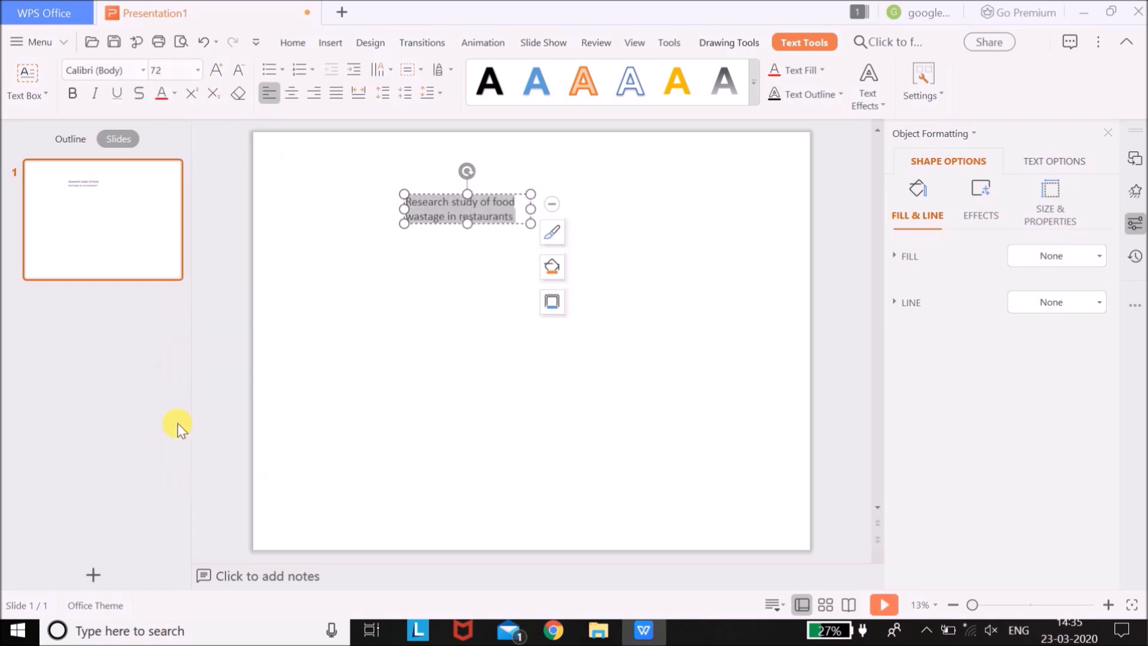
pyautogui.moveTo(543, 238); pyautogui.dragTo(679, 246)
# - Make the whole title "Research study of food wastage in restaurants" bold and orange
pyautogui.click(482, 215)
pyautogui.hotkey('ctrl', 'a')
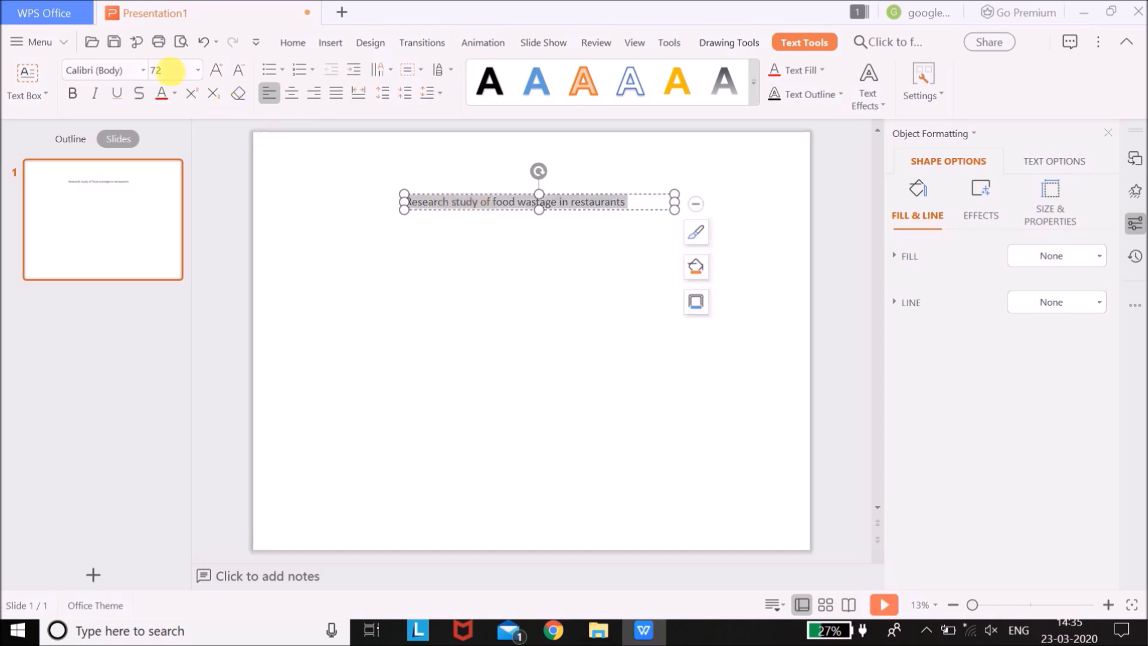
pyautogui.click(72, 93)
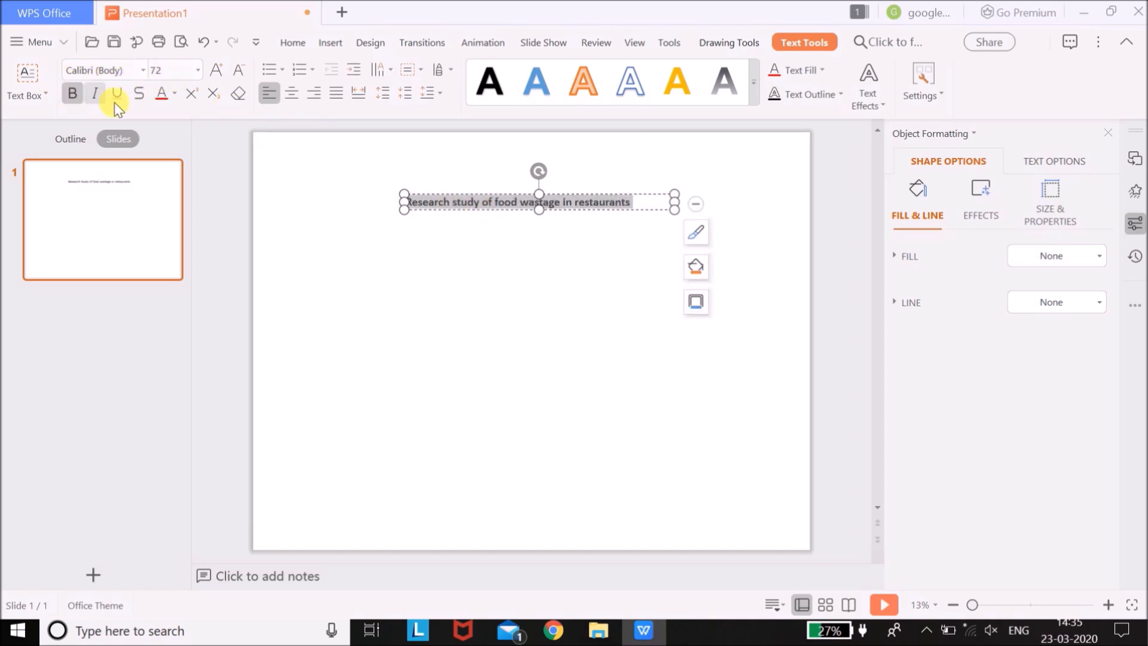
pyautogui.click(175, 97)
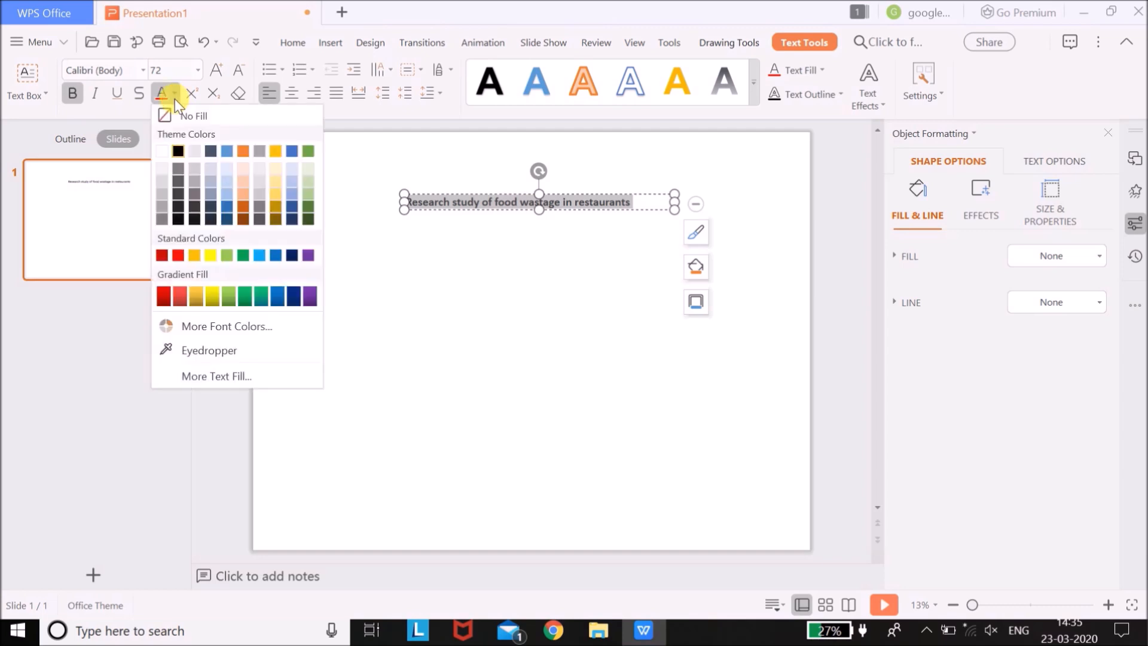
pyautogui.click(242, 153)
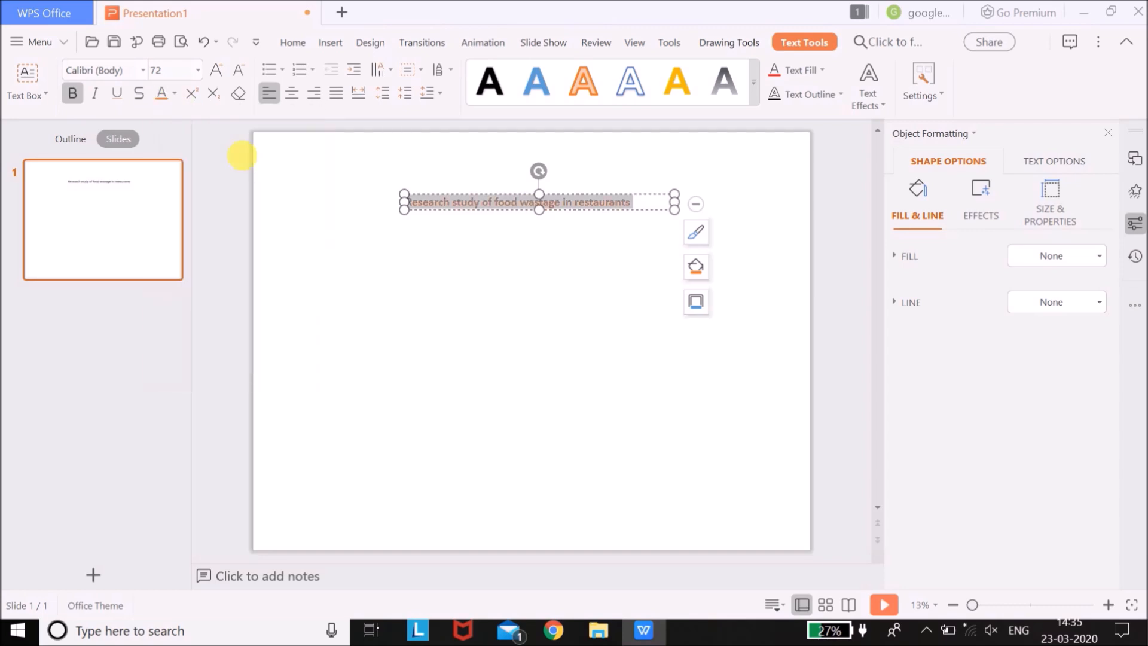
# - Extend the title text box on its left side and move it up near the slide's upper edge
pyautogui.click(404, 212)
pyautogui.moveTo(404, 221); pyautogui.dragTo(346, 230)
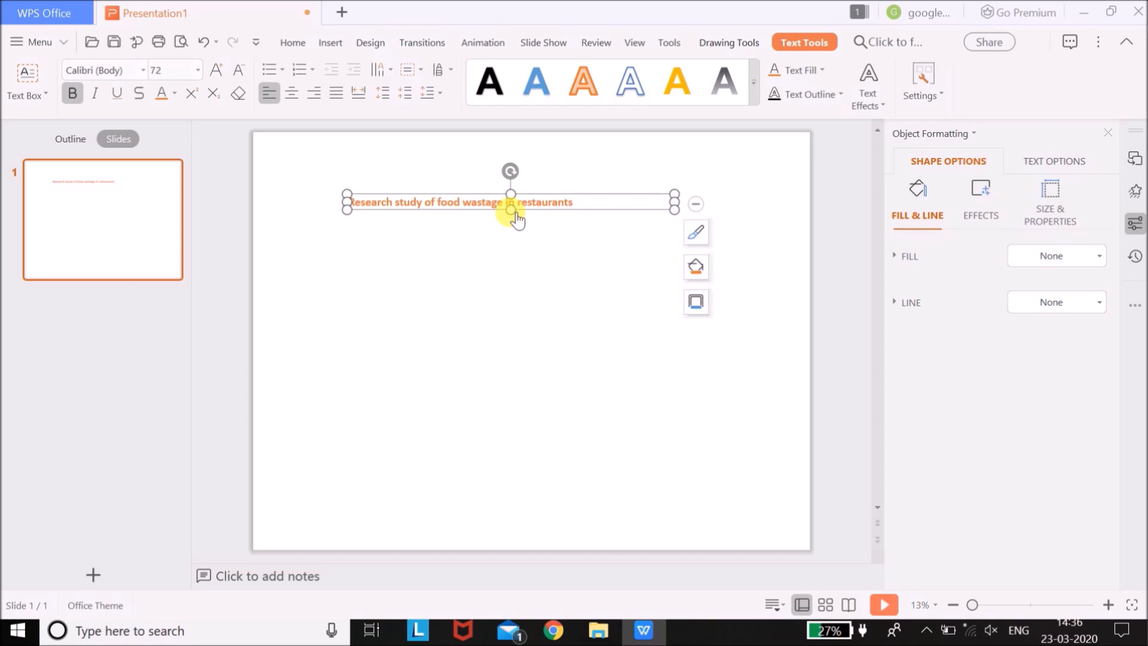
pyautogui.moveTo(511, 211); pyautogui.dragTo(508, 235)
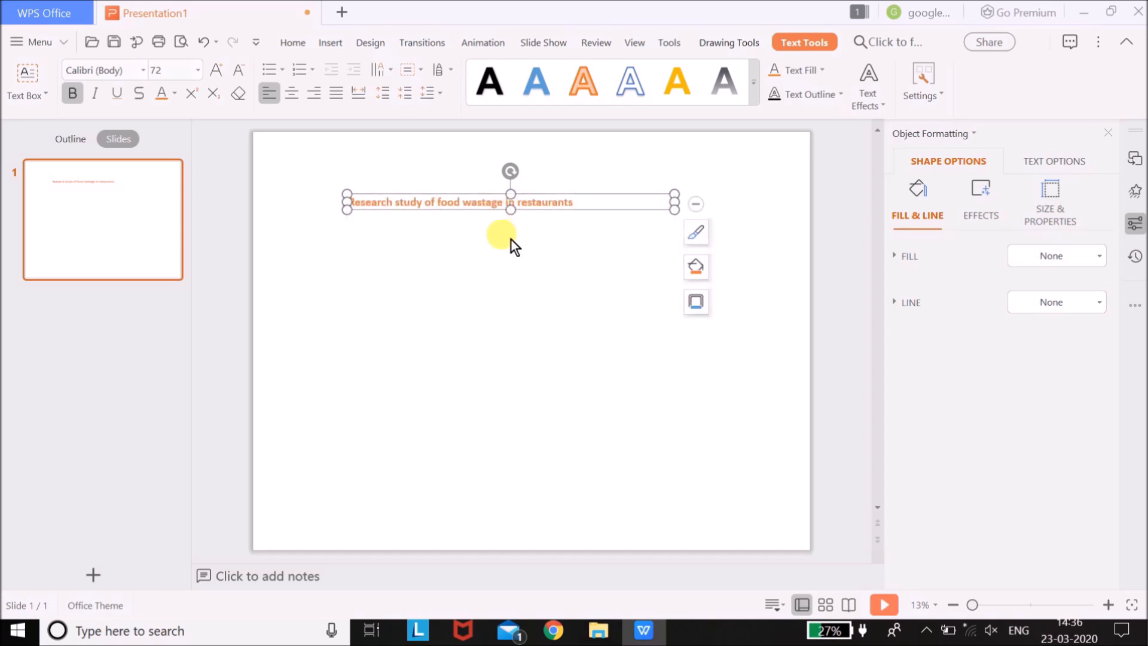
pyautogui.moveTo(574, 208); pyautogui.dragTo(603, 165)
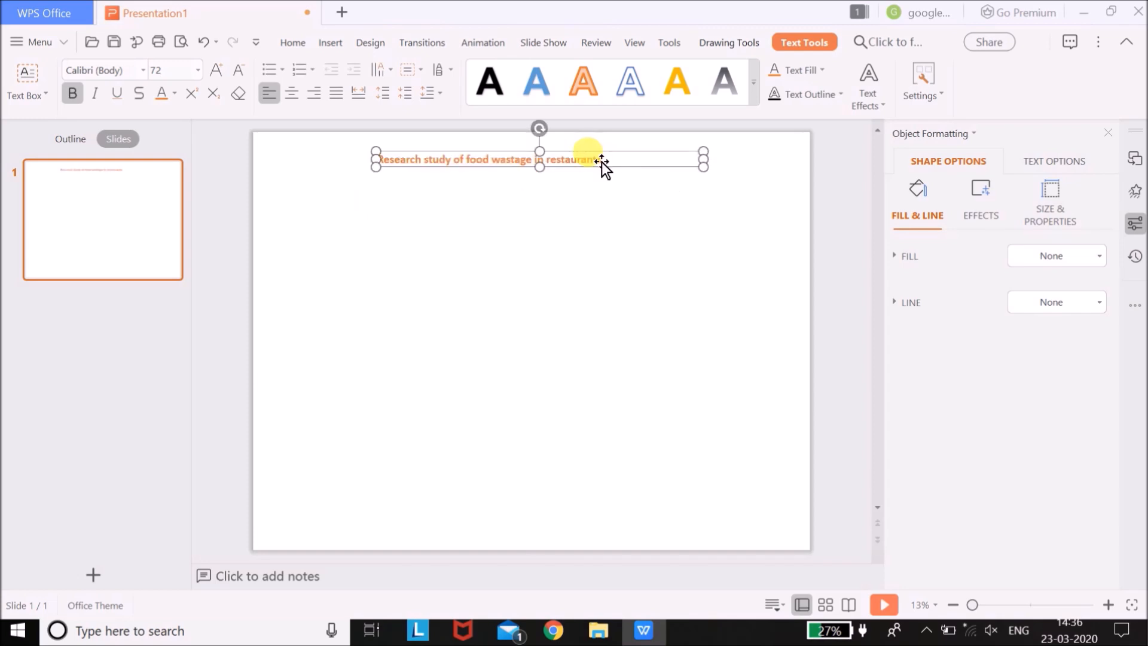
# - Give the title text box a blue outline
pyautogui.click(289, 42)
pyautogui.click(582, 267)
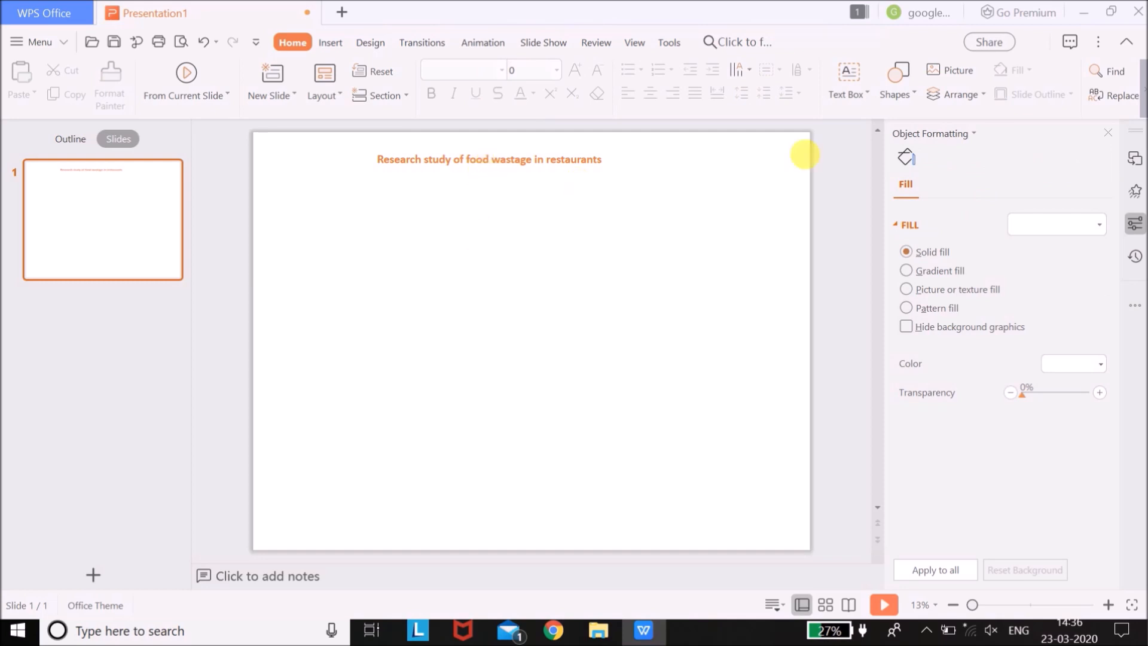
pyautogui.click(527, 163)
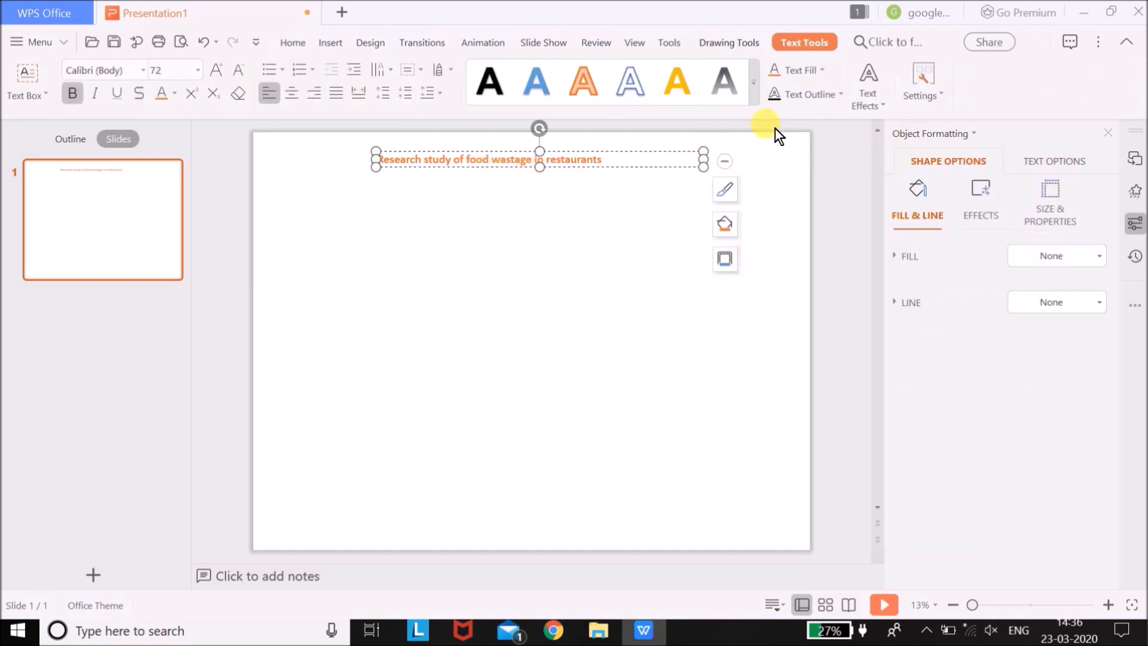
pyautogui.click(292, 43)
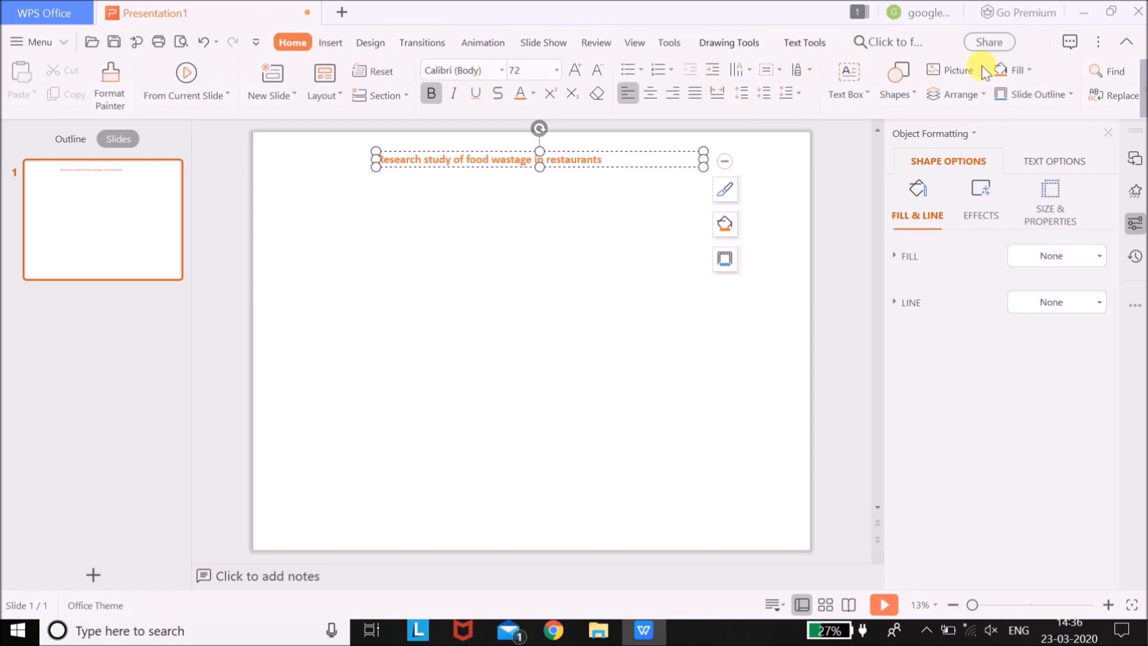
pyautogui.click(1071, 96)
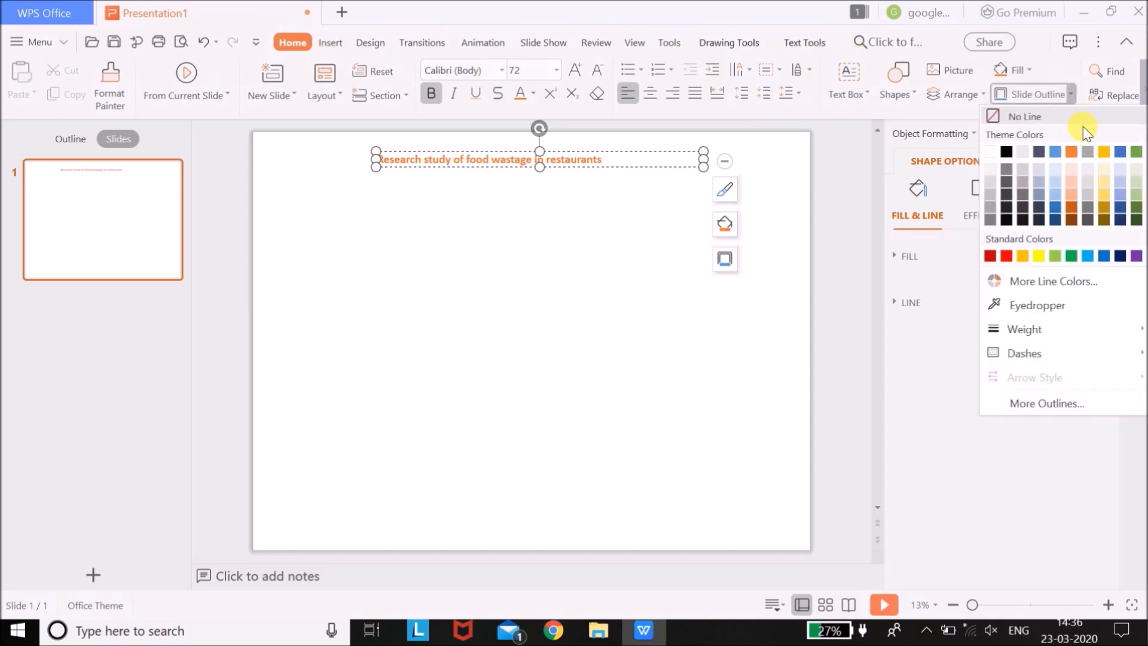
pyautogui.click(1057, 156)
pyautogui.click(526, 275)
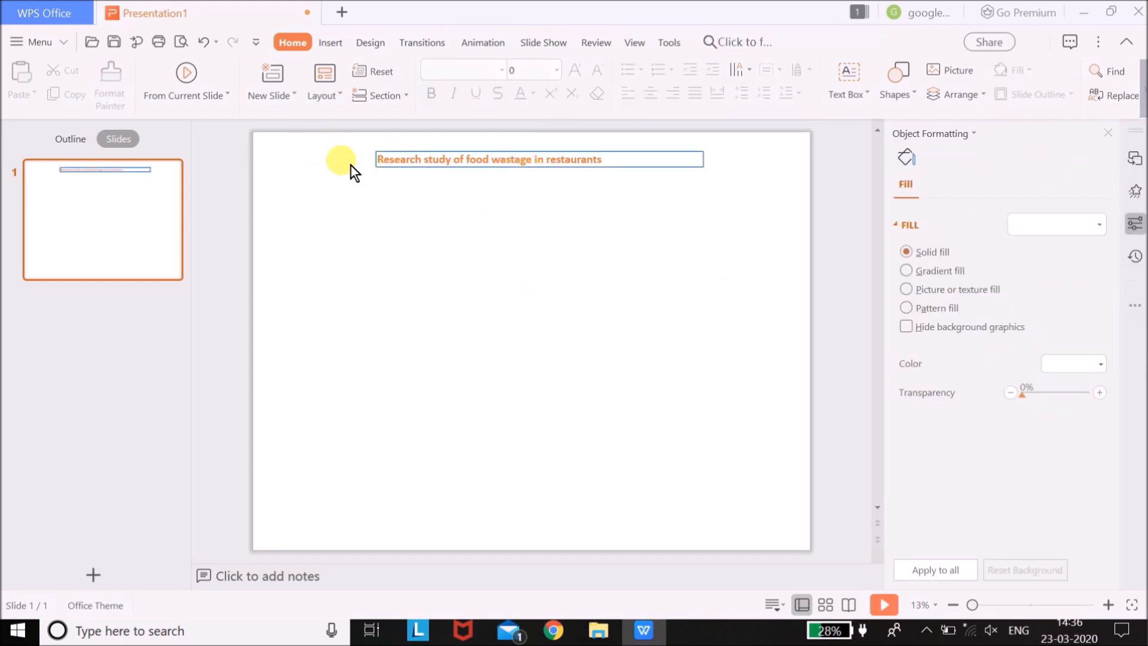
# - Draw a rounded rectangle below the title on the slide's left half and apply the preset style with white fill and black outline
pyautogui.click(329, 43)
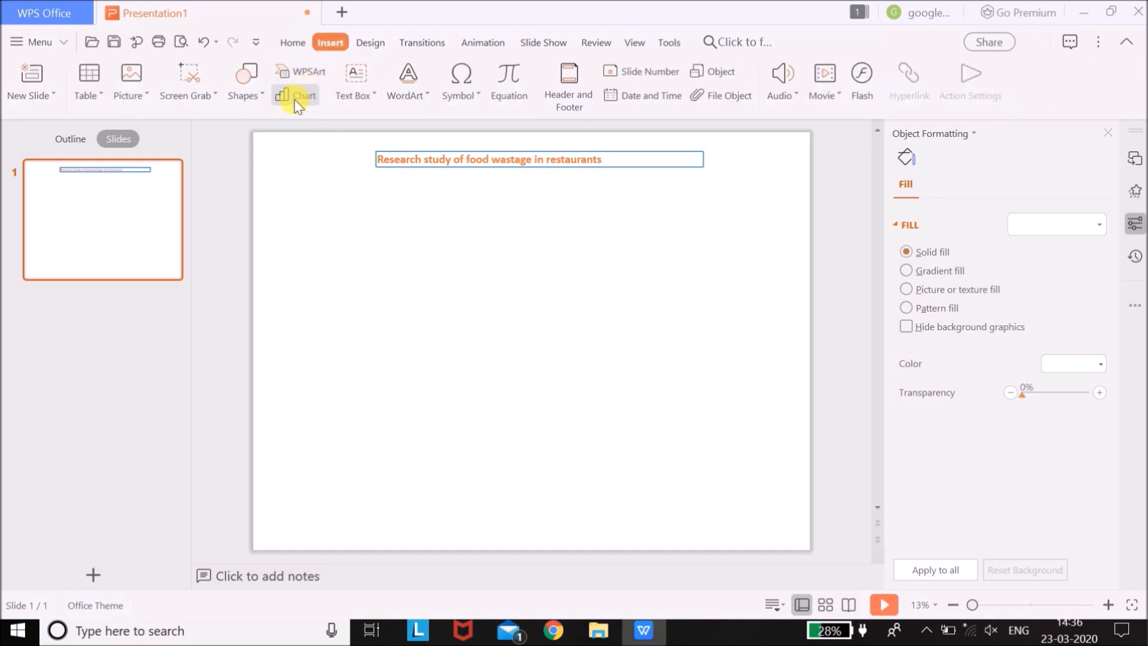
pyautogui.click(263, 96)
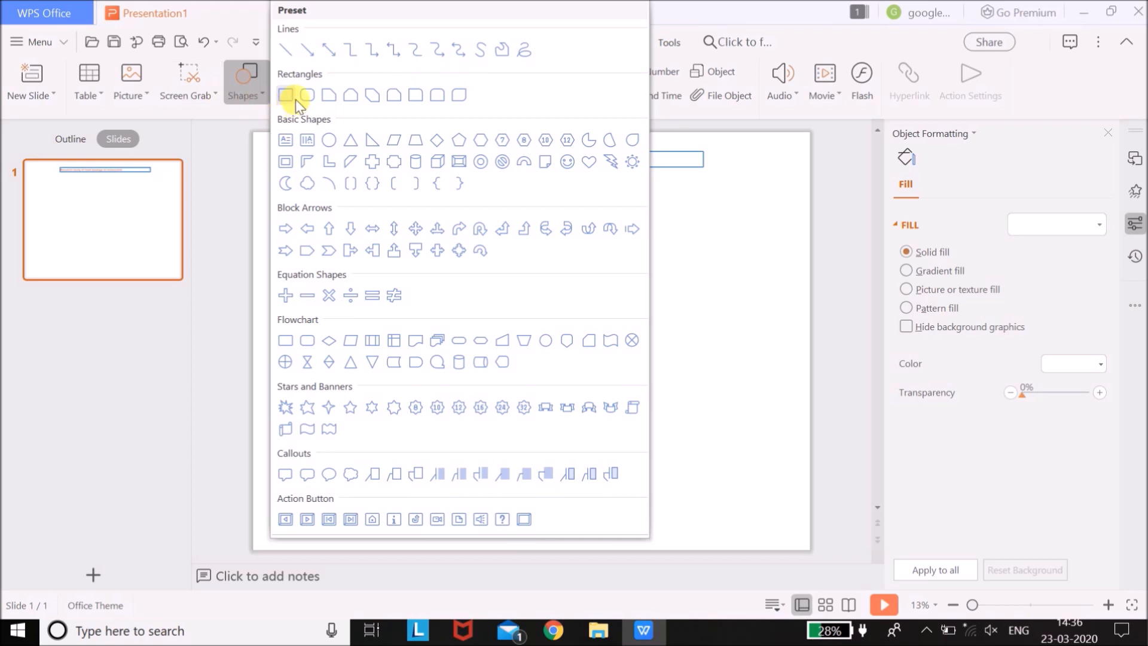
pyautogui.click(302, 96)
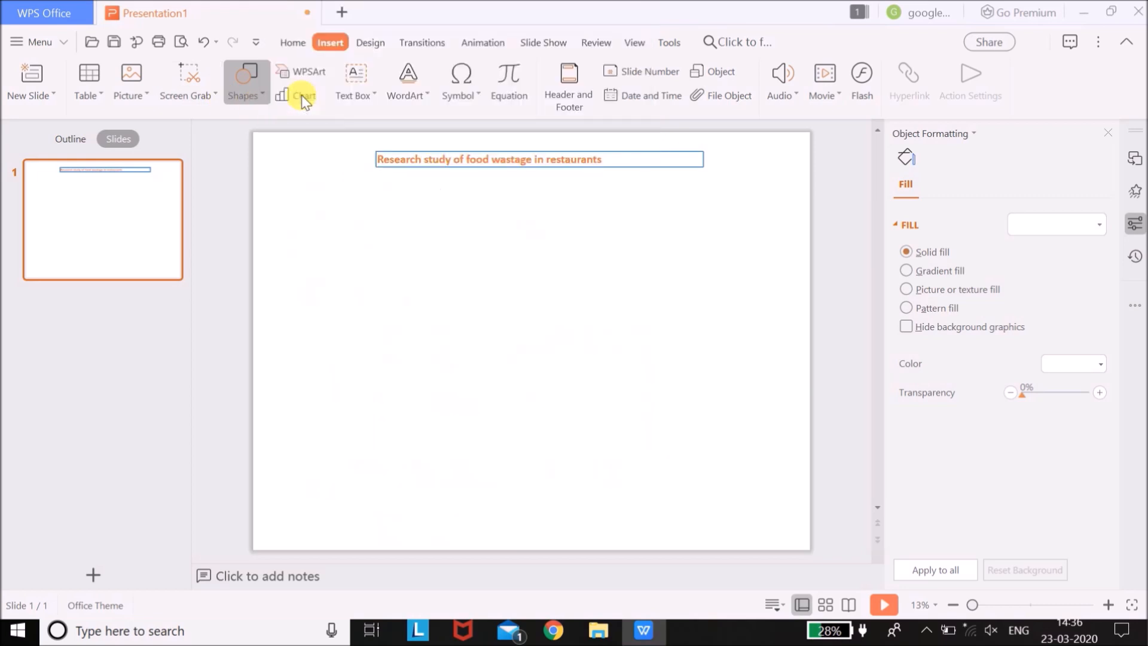
pyautogui.click(357, 249)
pyautogui.moveTo(365, 256); pyautogui.dragTo(472, 315)
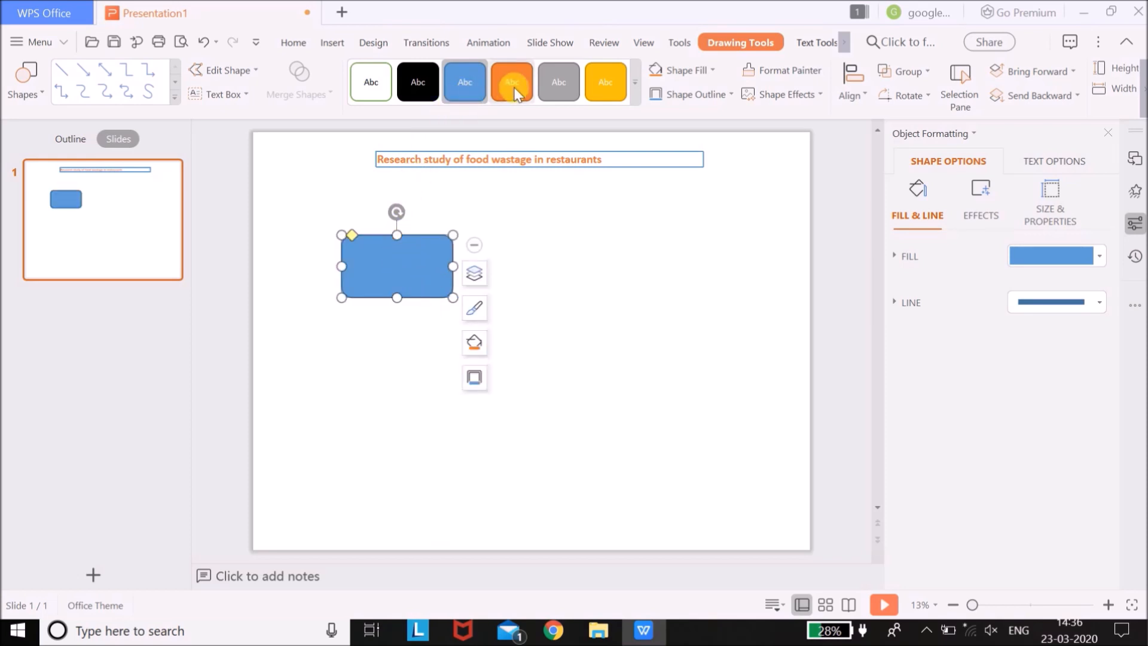
pyautogui.click(634, 86)
pyautogui.click(384, 97)
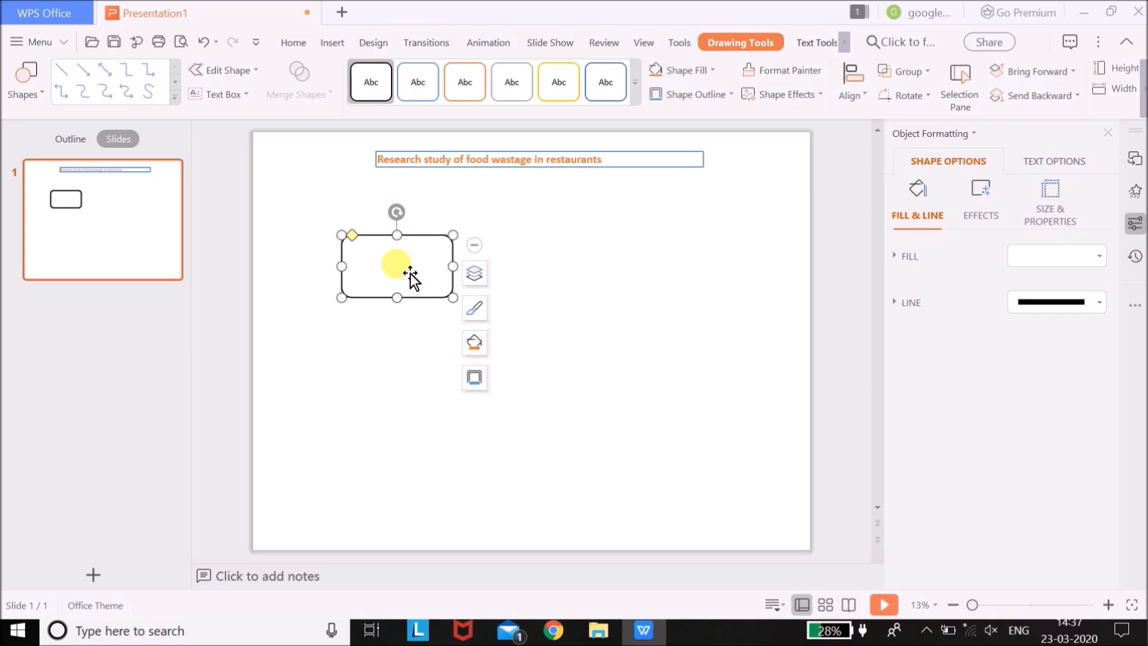
# - Label the rounded rectangle "Introduction" and set its text to font size 48
pyautogui.write('I')
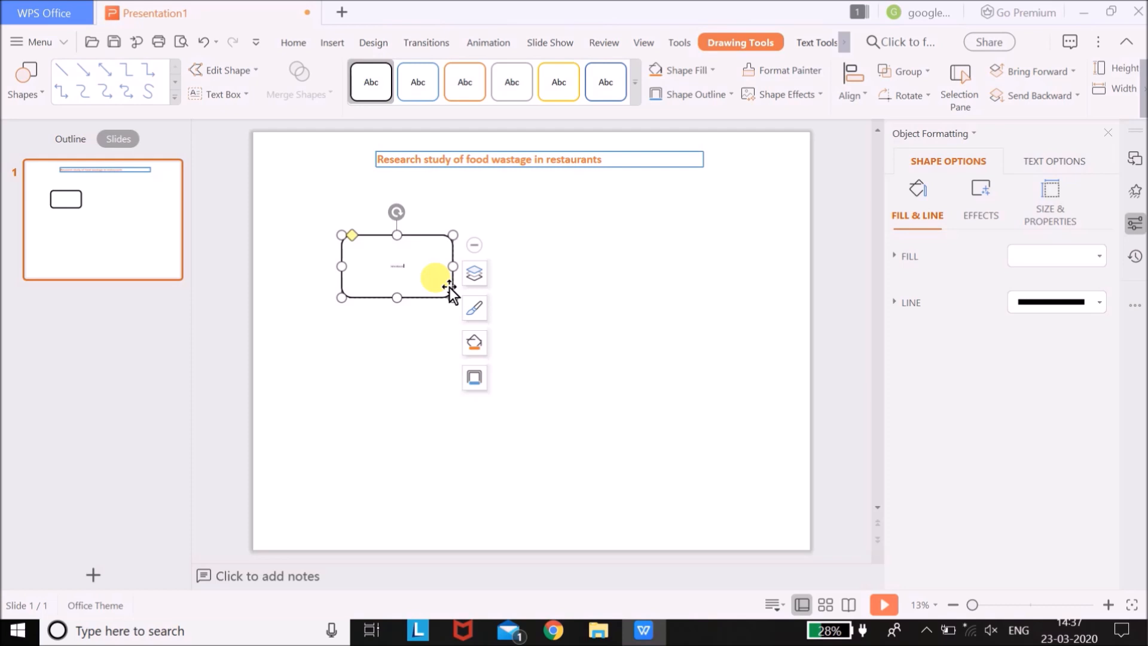
pyautogui.hotkey('ctrl', 'a')
pyautogui.click(294, 42)
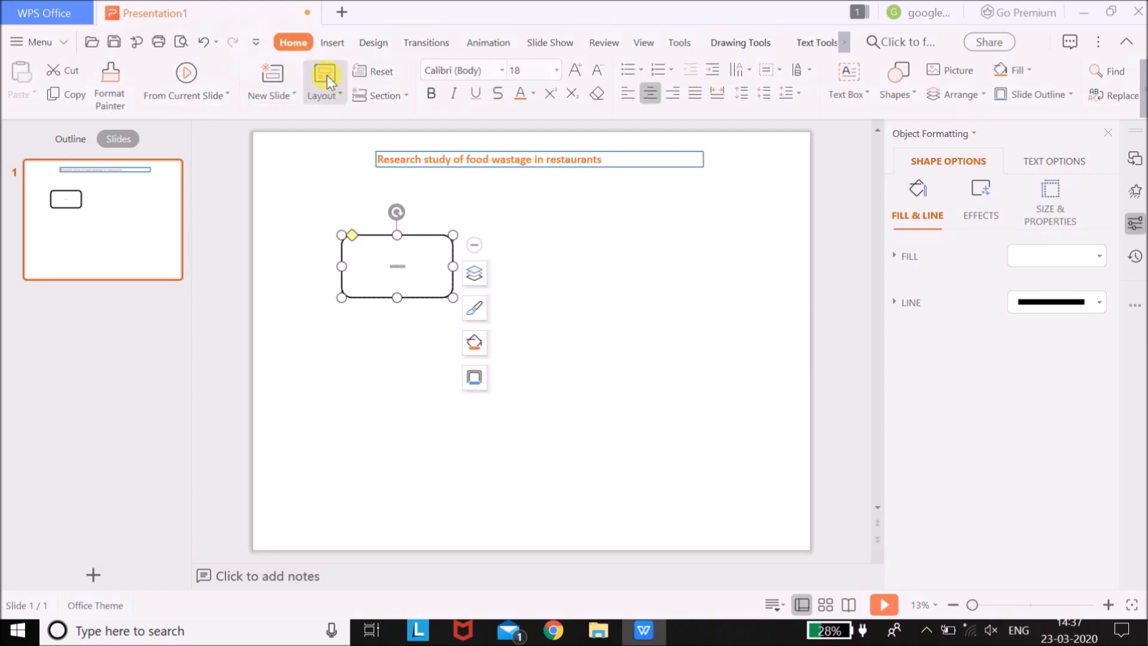
pyautogui.click(558, 68)
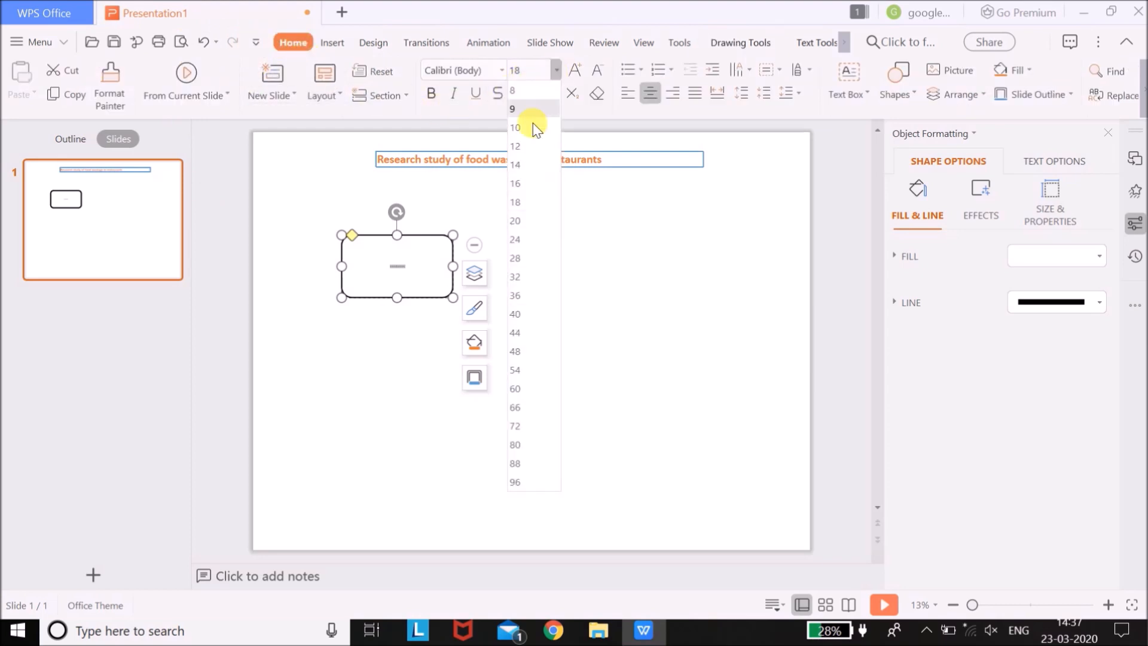
pyautogui.click(524, 351)
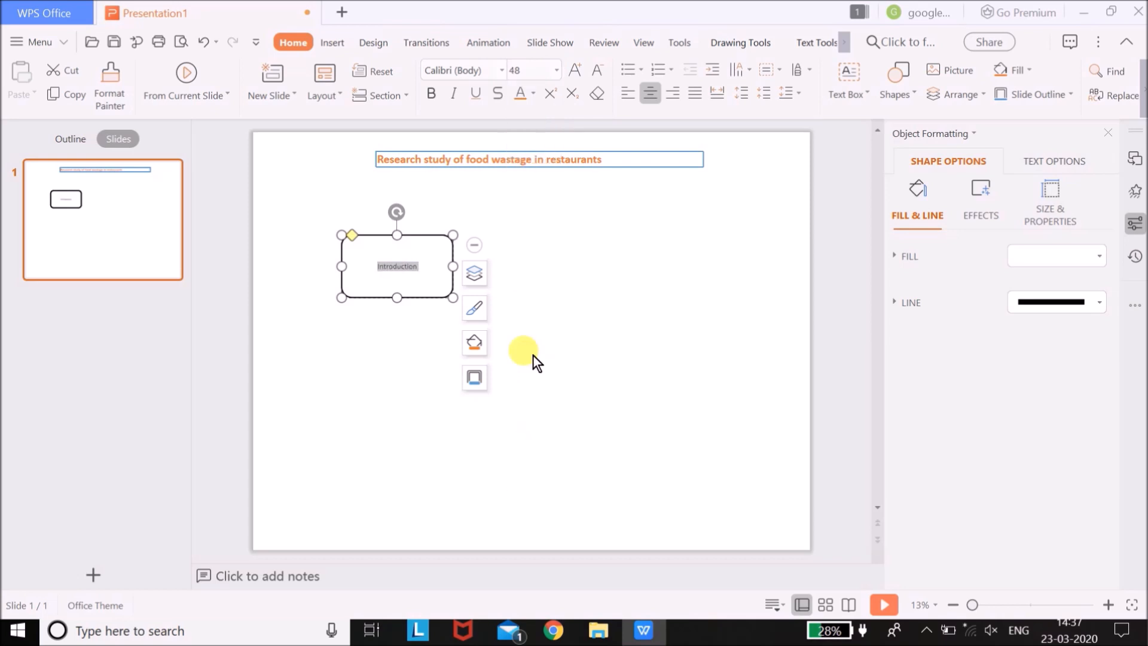
pyautogui.click(418, 388)
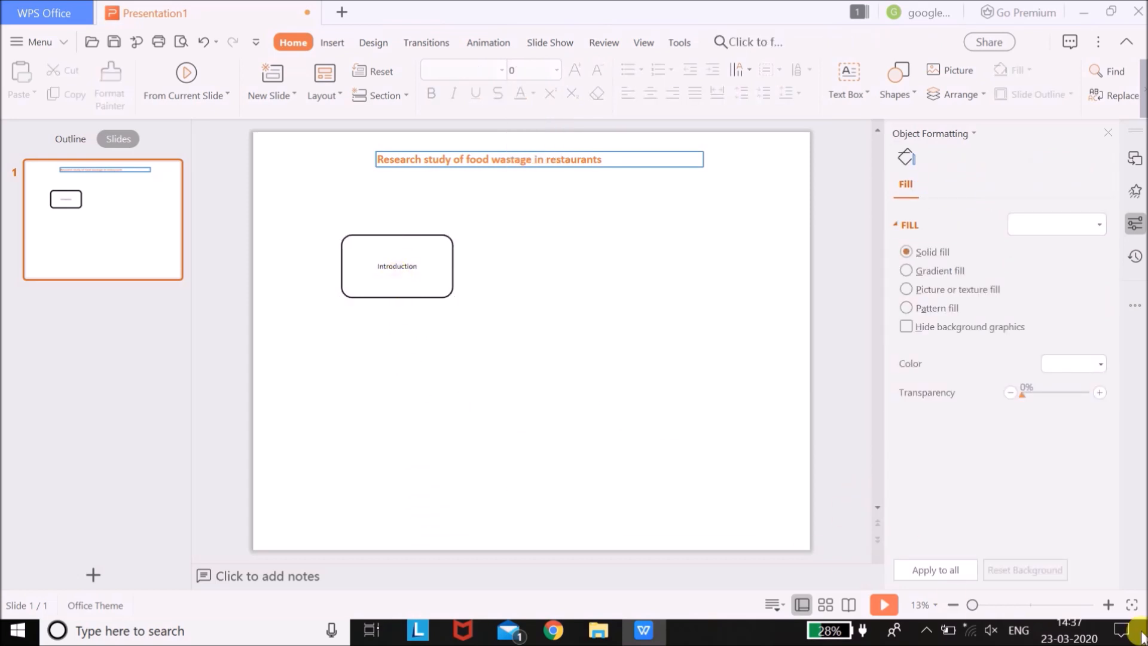
# - Move the Introduction box up and to the left, just below the title
pyautogui.click(1109, 604)
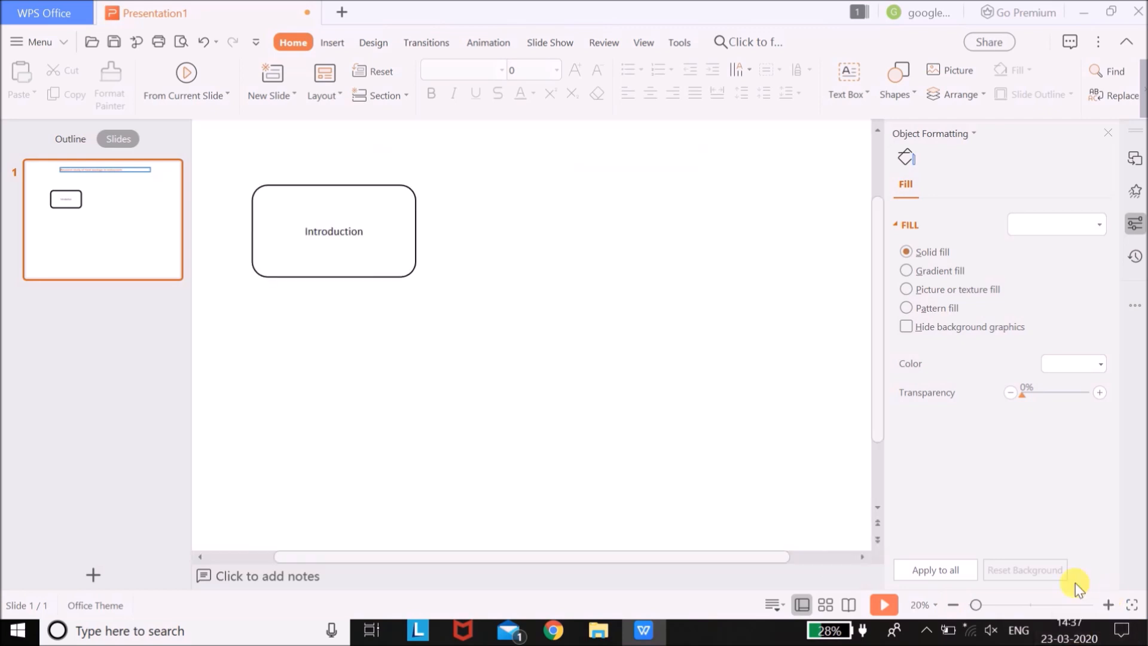
pyautogui.scroll(3, 654, 398)
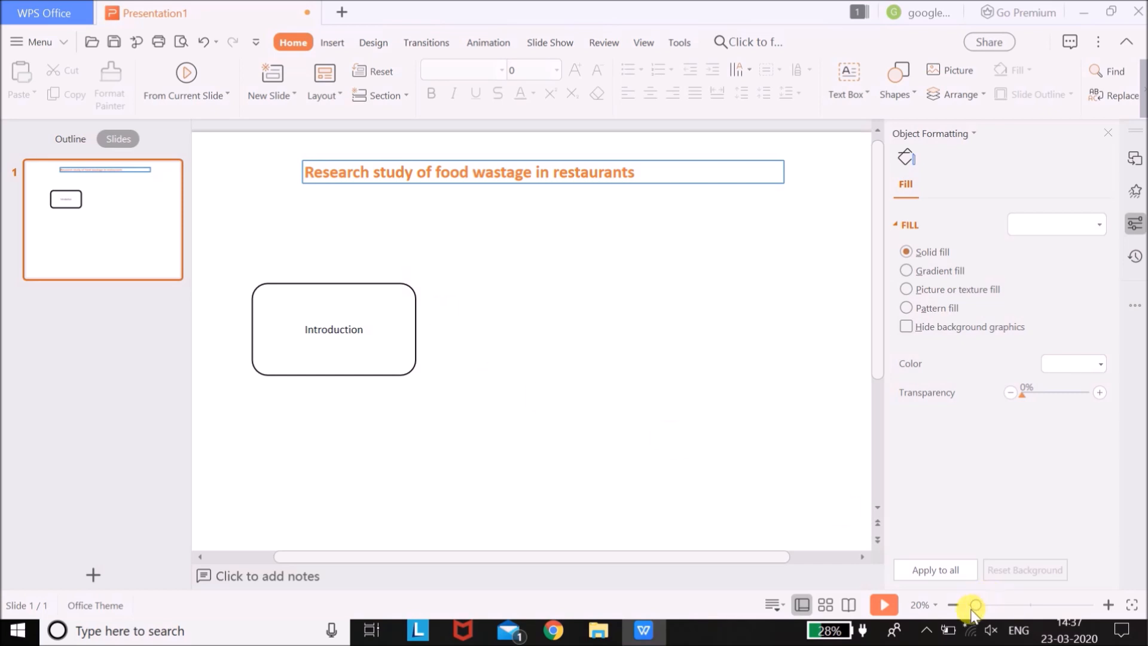
pyautogui.click(954, 605)
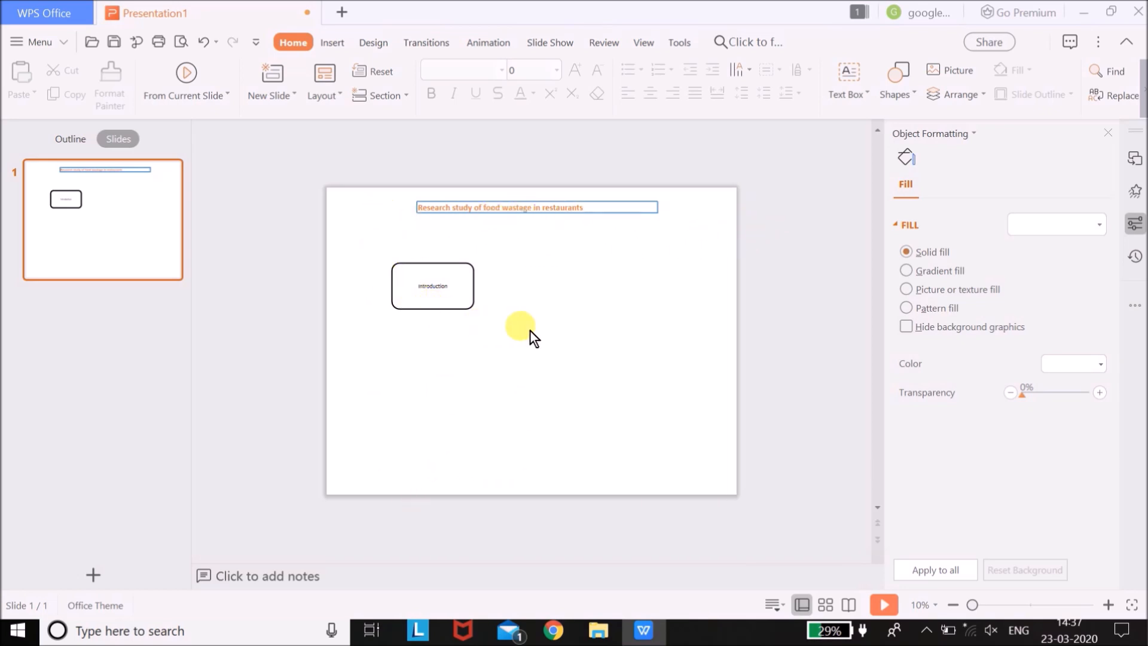
pyautogui.click(430, 281)
pyautogui.moveTo(429, 281); pyautogui.dragTo(401, 247)
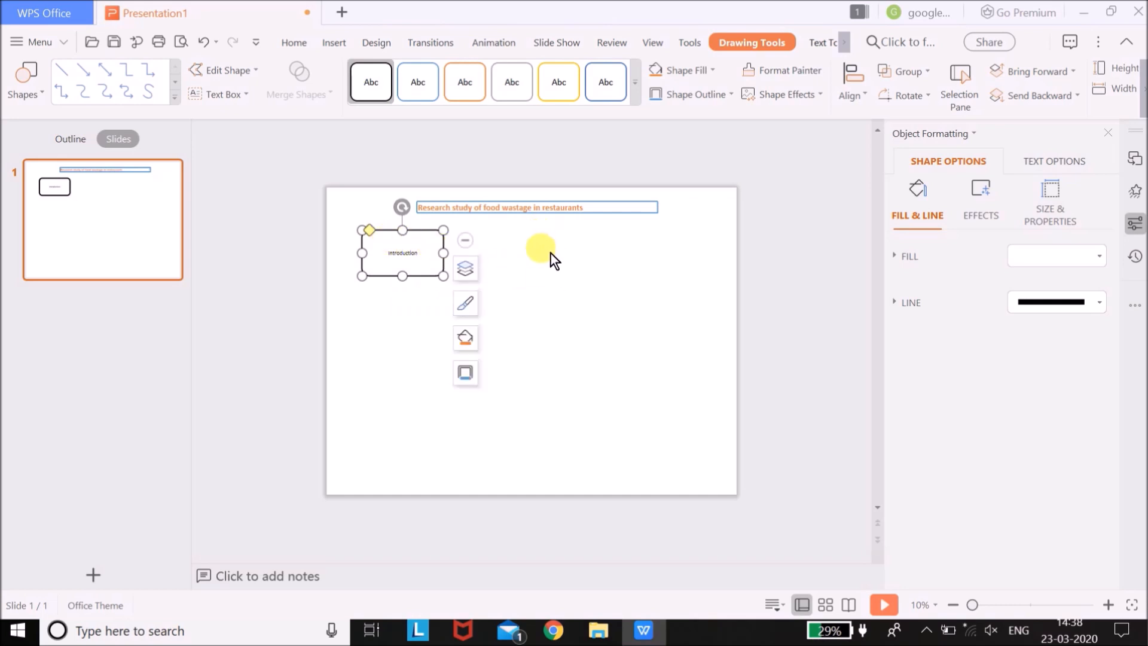
pyautogui.click(815, 357)
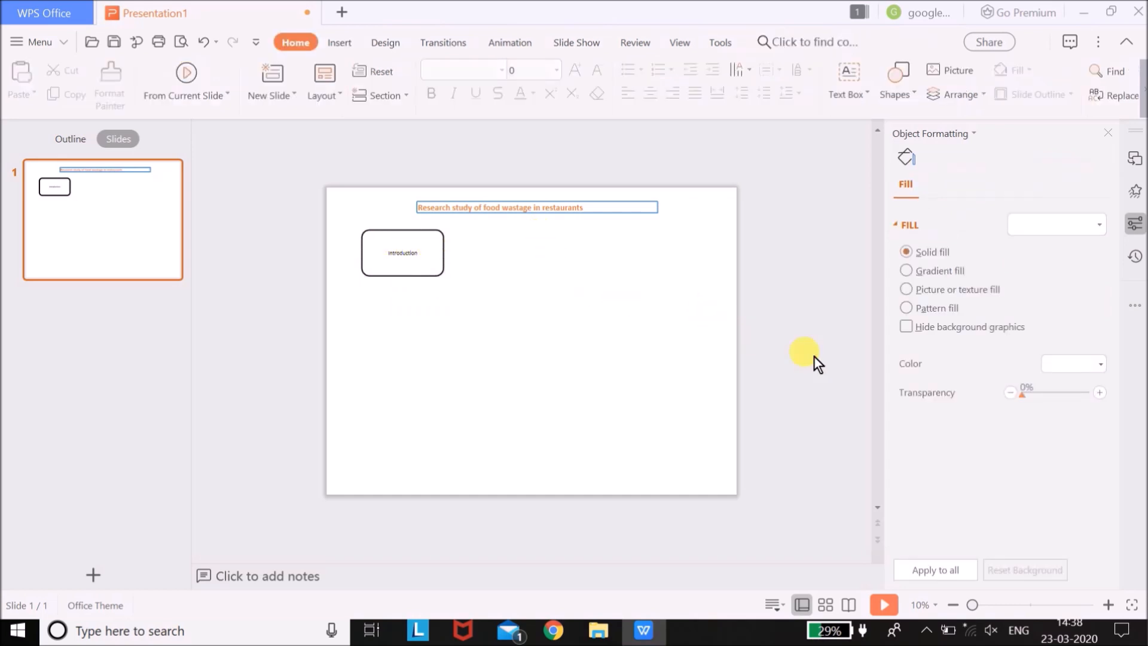
# - Draw a second, smaller rounded rectangle to the right of the Introduction box
pyautogui.click(402, 252)
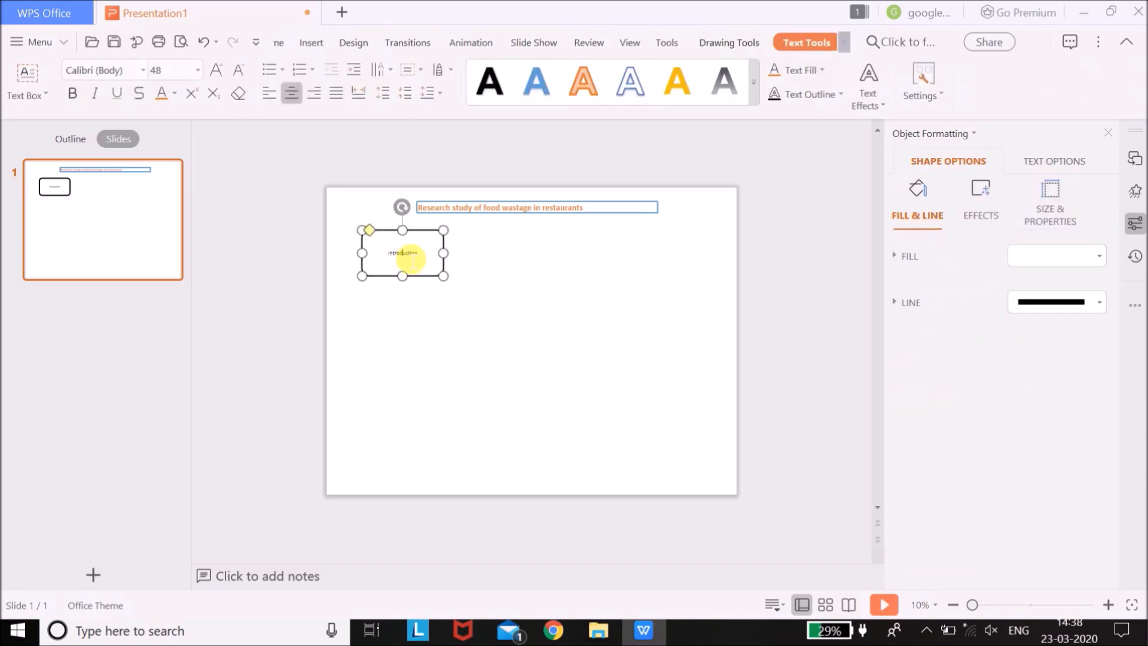
pyautogui.click(1109, 605)
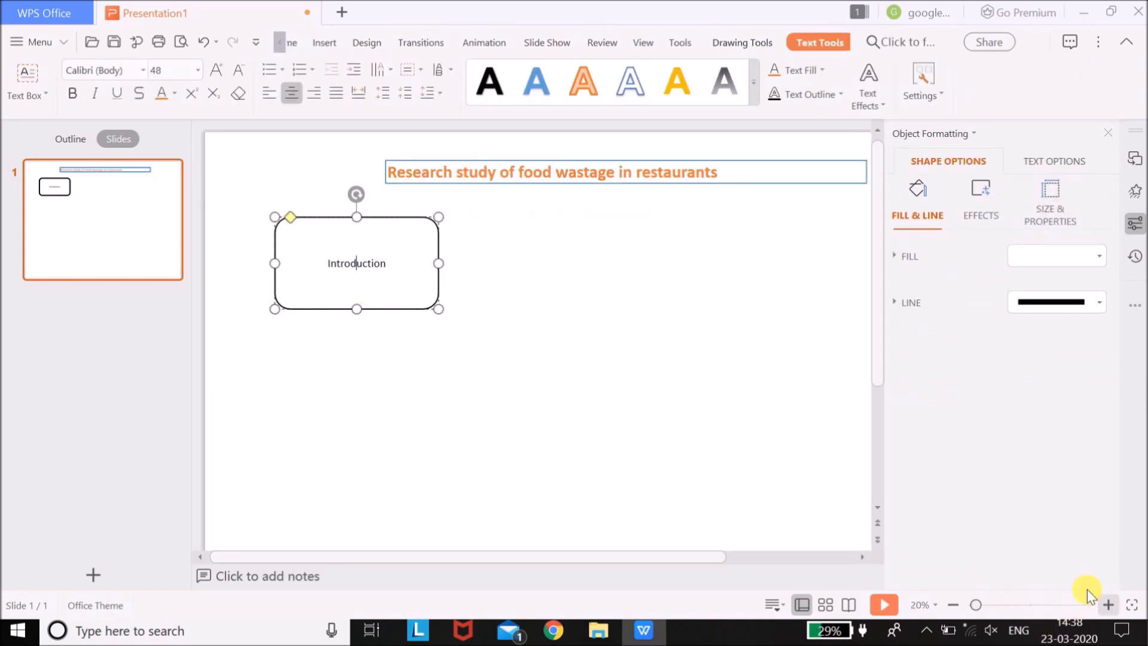
pyautogui.click(579, 256)
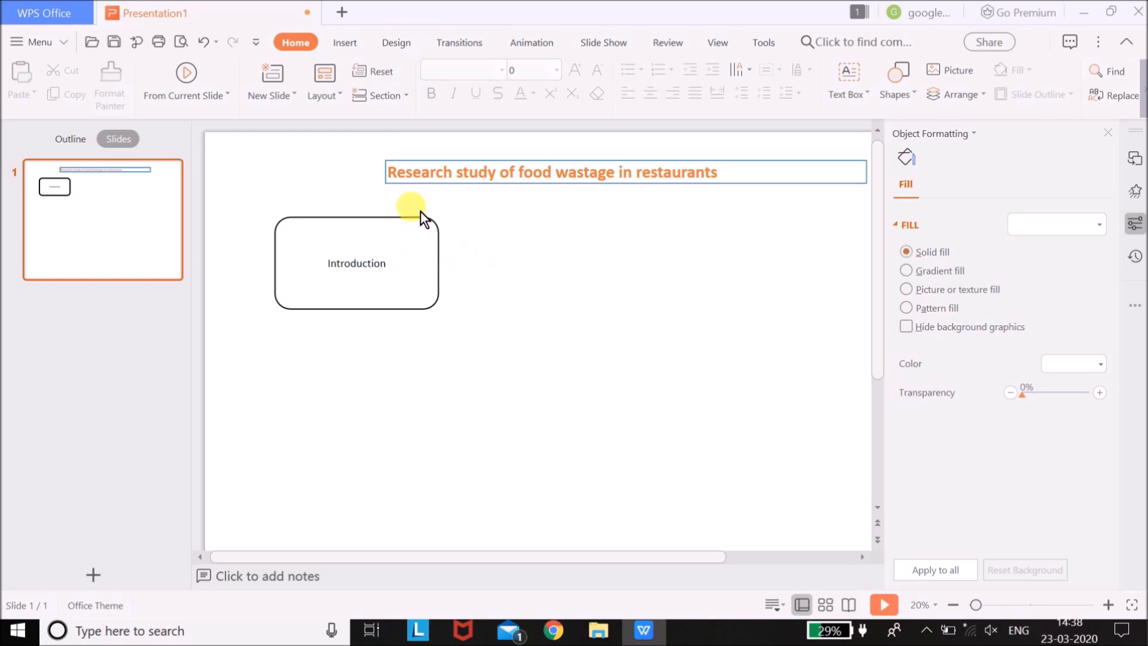
pyautogui.click(340, 43)
pyautogui.click(254, 93)
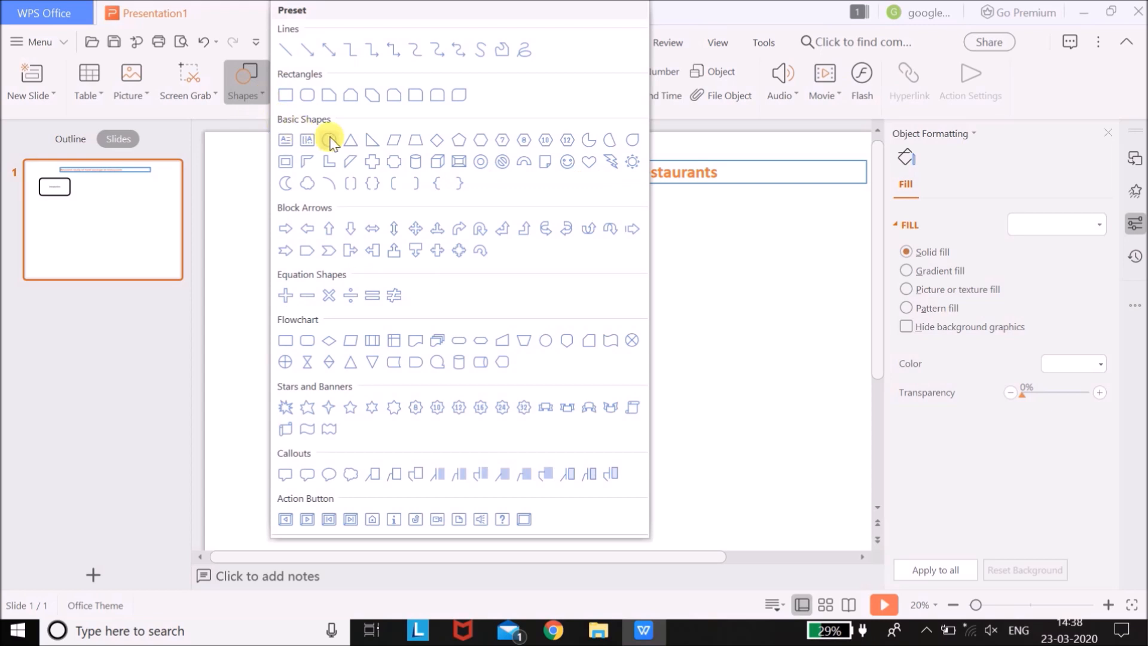
pyautogui.click(306, 99)
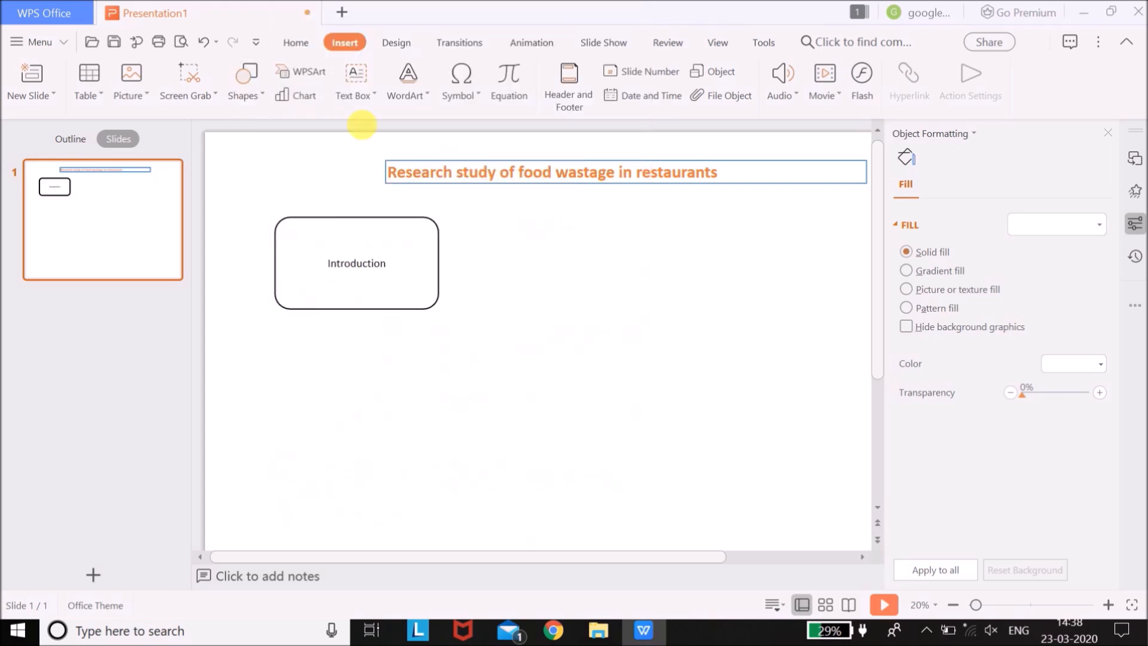
pyautogui.click(512, 259)
pyautogui.moveTo(501, 249); pyautogui.dragTo(632, 338)
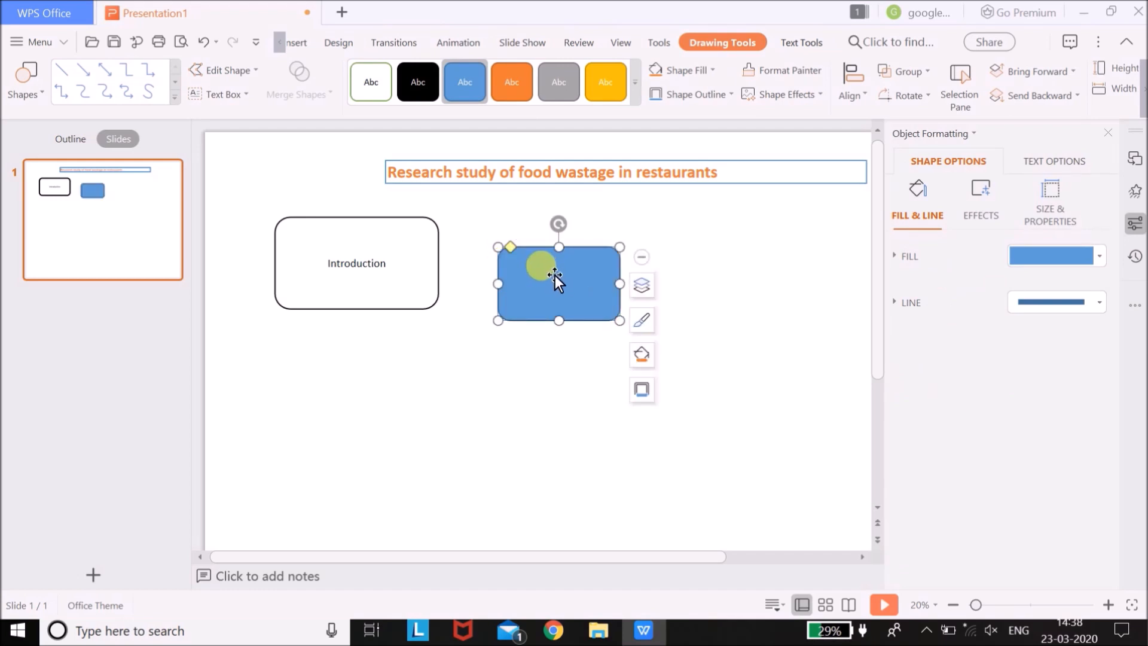
# - Label the blue rounded rectangle "Rsearch Question" and set its text to font size 44
pyautogui.click(558, 279)
pyautogui.click(555, 282)
pyautogui.click(278, 44)
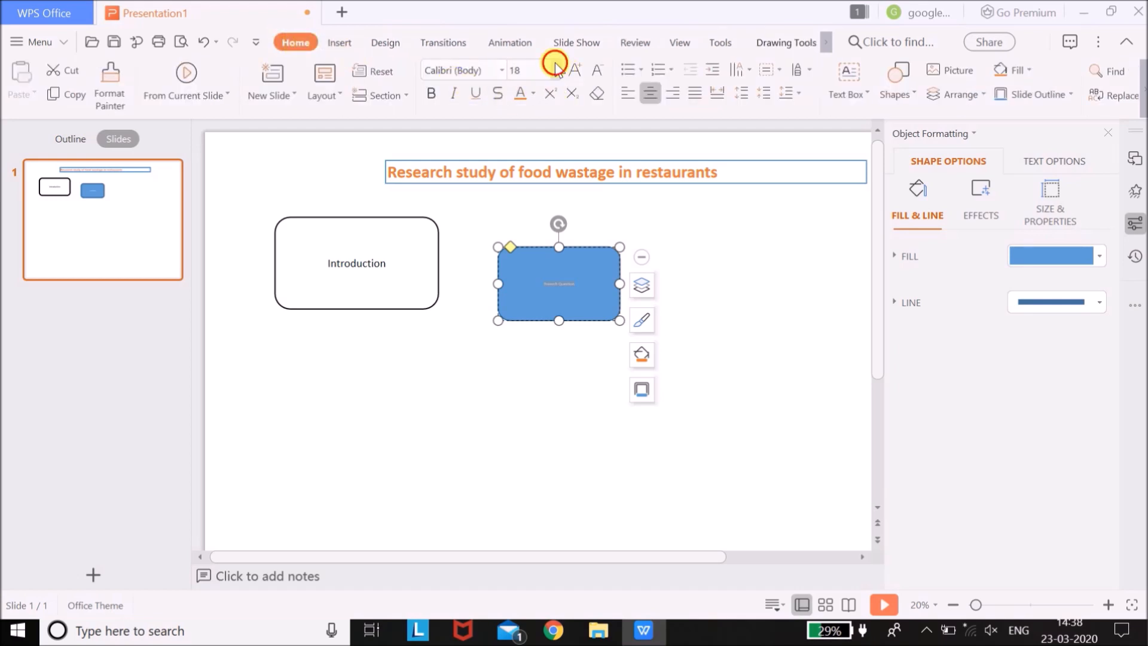
pyautogui.click(556, 70)
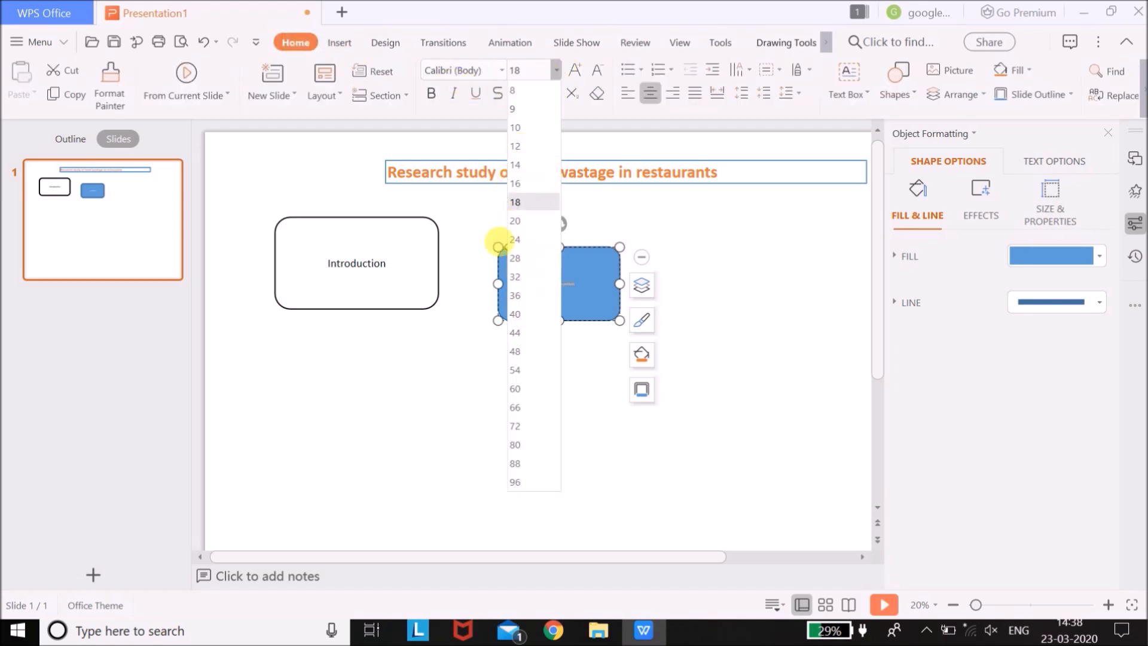
pyautogui.click(518, 330)
# - Move the blue box up slightly so it lines up with the middle of the Introduction box, then deselect it
pyautogui.moveTo(521, 272); pyautogui.dragTo(520, 252)
pyautogui.click(471, 406)
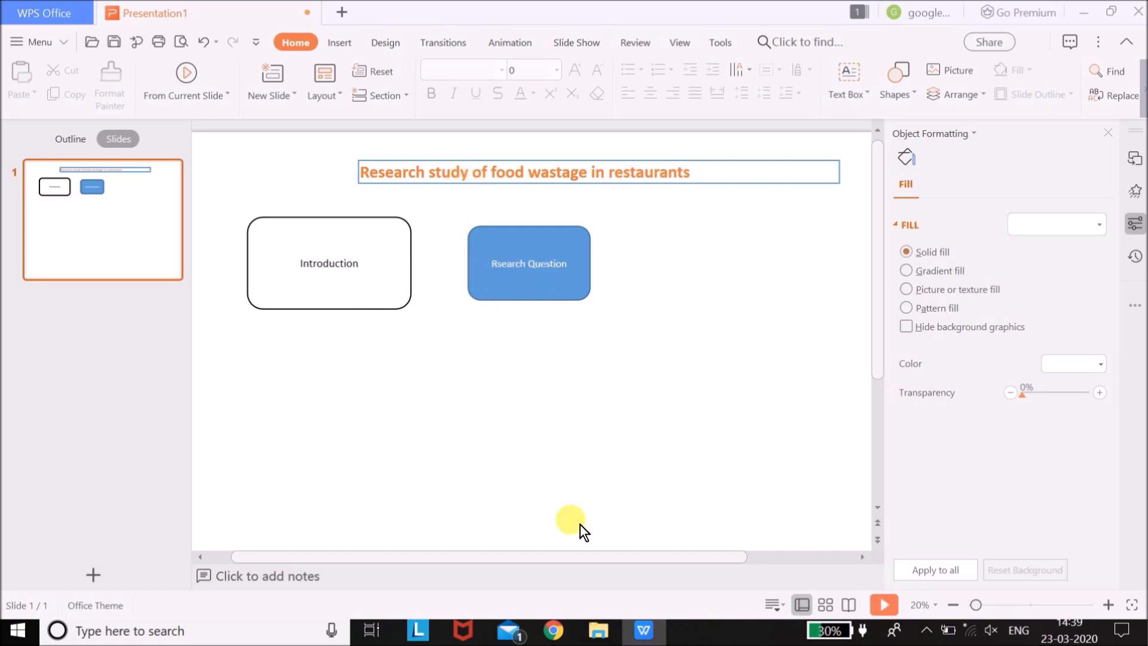
pyautogui.moveTo(588, 559); pyautogui.dragTo(735, 559)
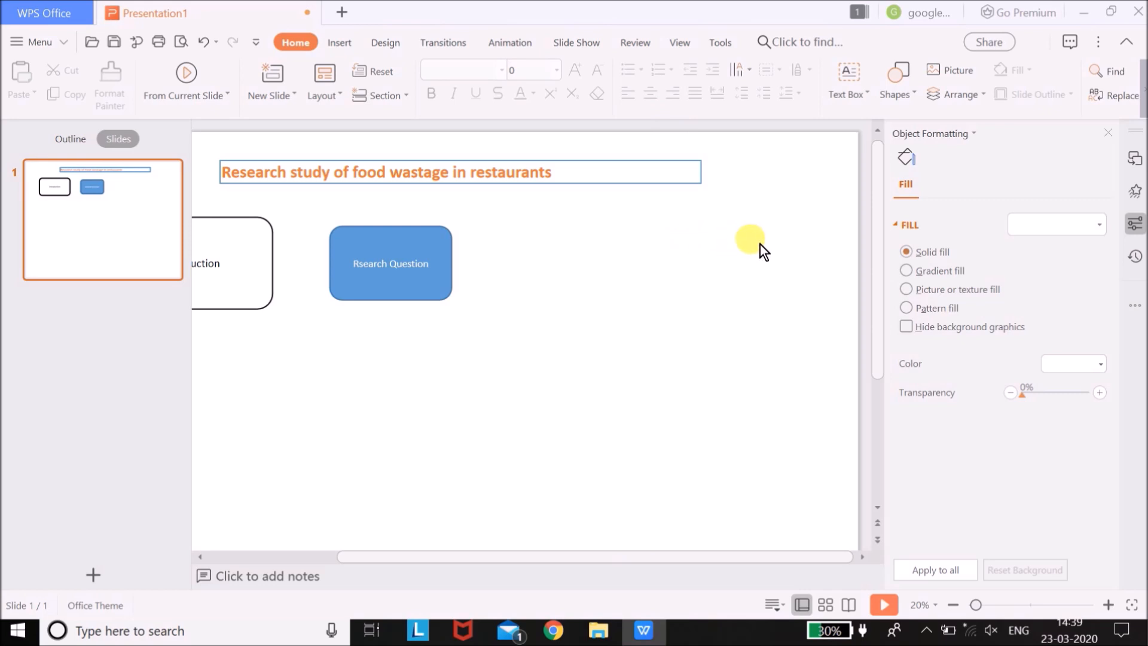
pyautogui.moveTo(695, 555); pyautogui.dragTo(464, 554)
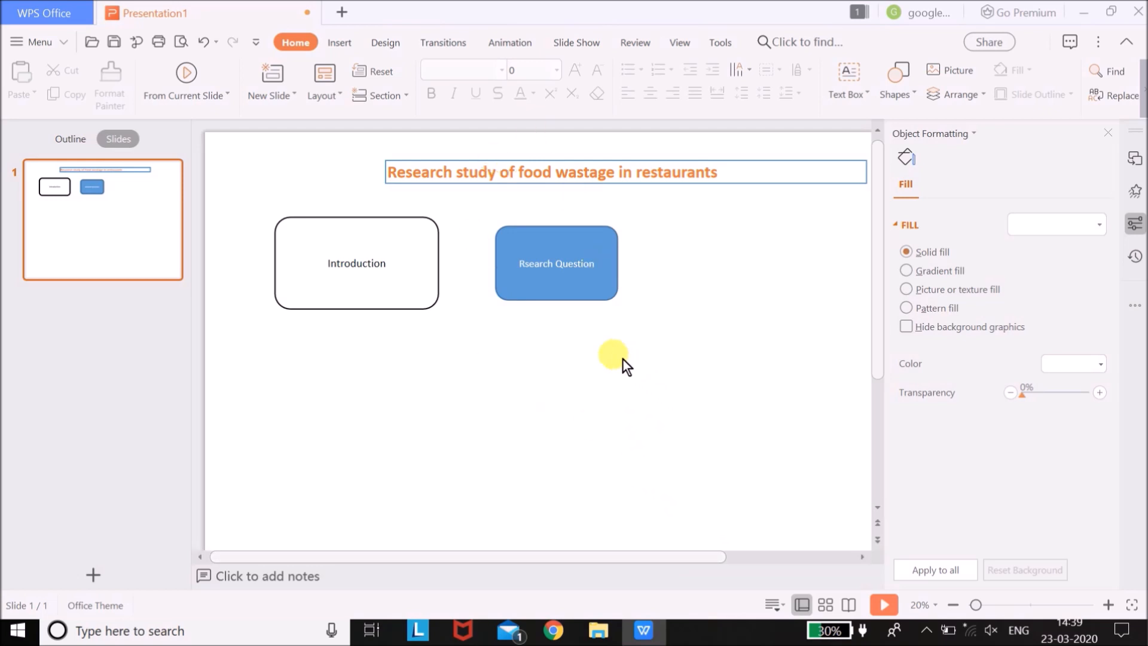
pyautogui.moveTo(670, 553); pyautogui.dragTo(808, 558)
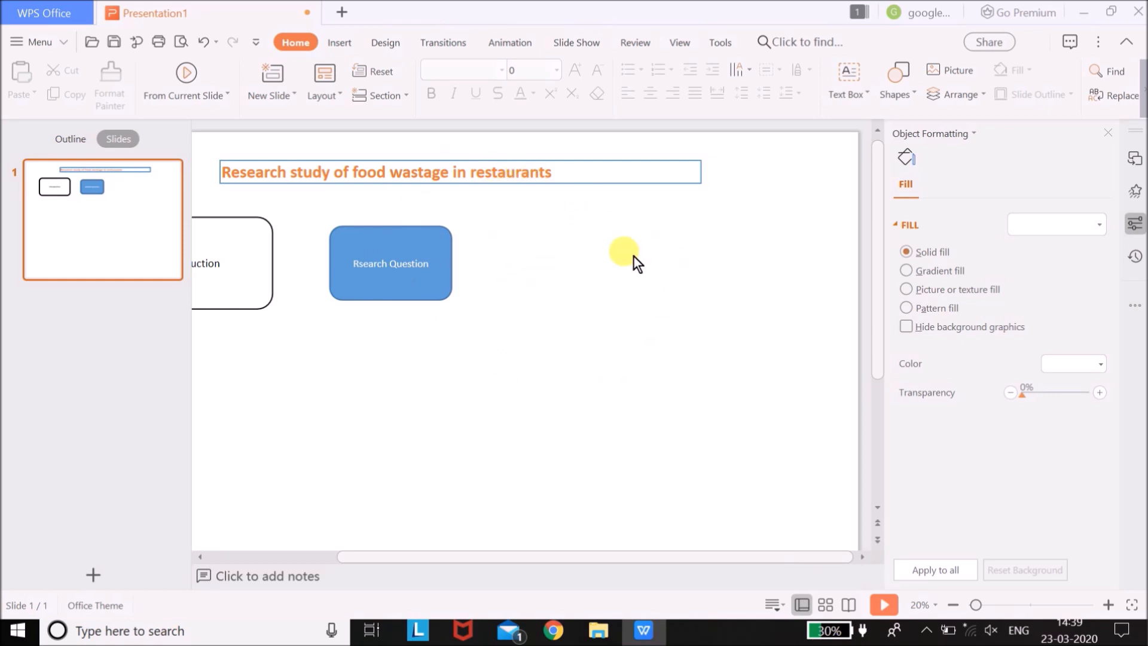
pyautogui.click(953, 605)
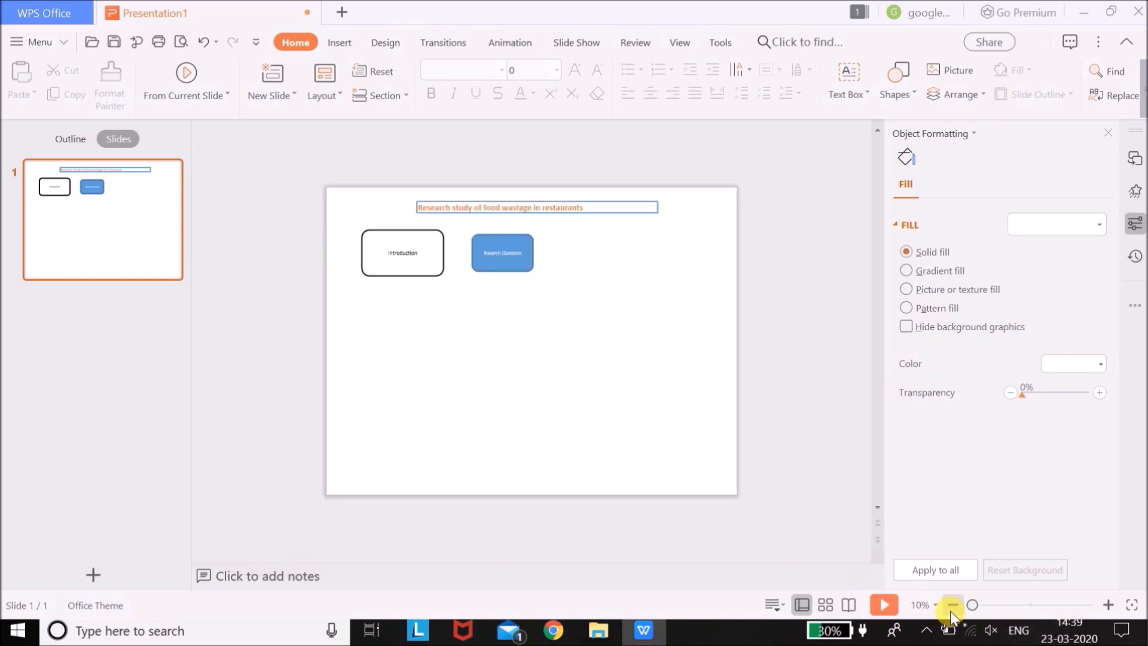
pyautogui.click(1108, 604)
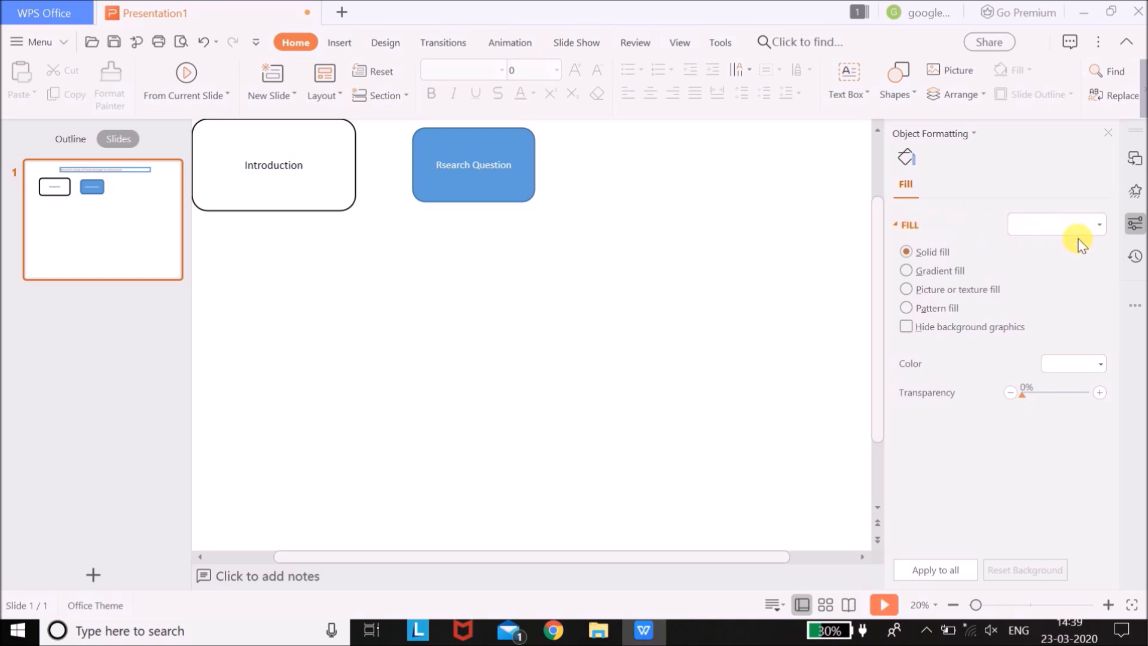
# - Try a light orange solid fill on the slide background, and set the background back to white
pyautogui.click(1100, 227)
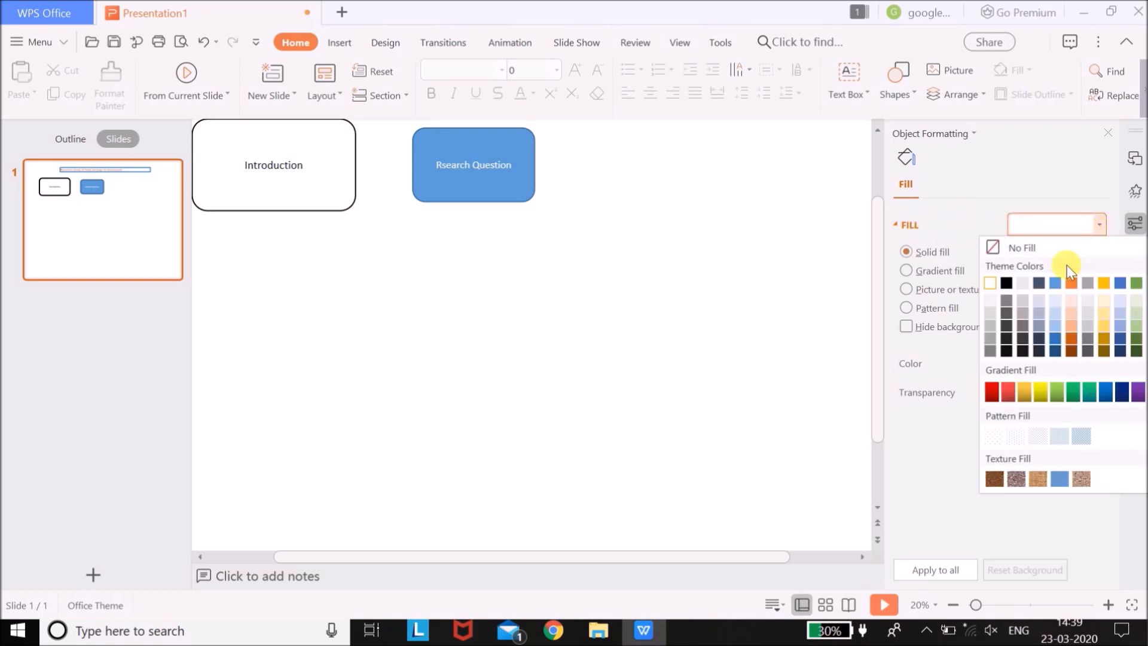
pyautogui.click(1071, 326)
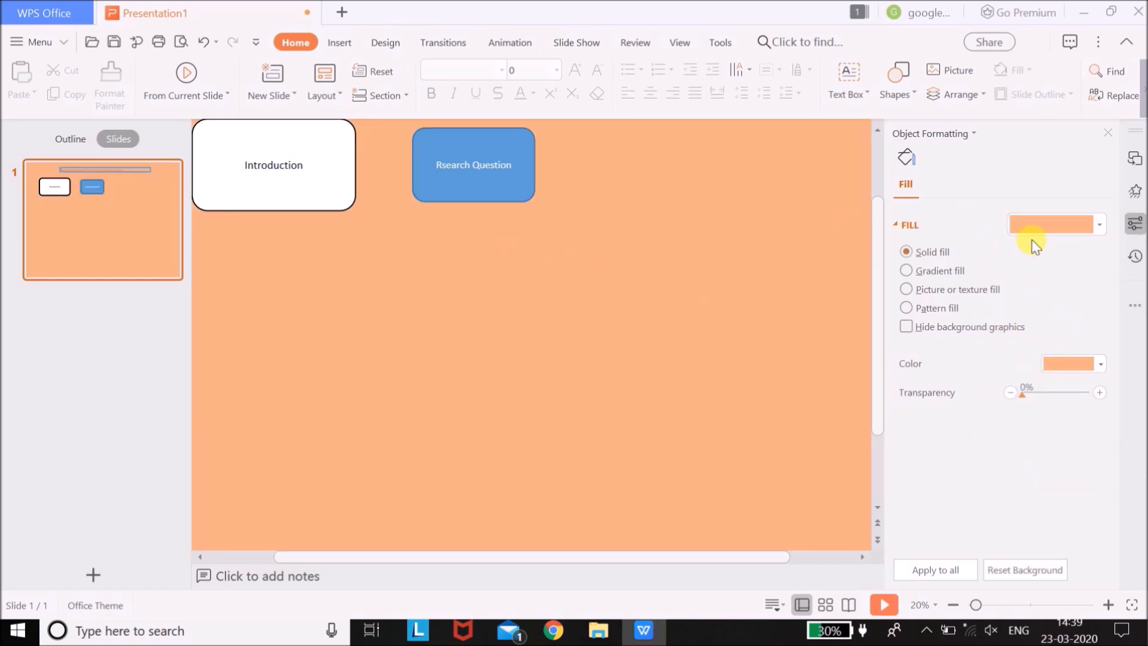
pyautogui.click(1101, 225)
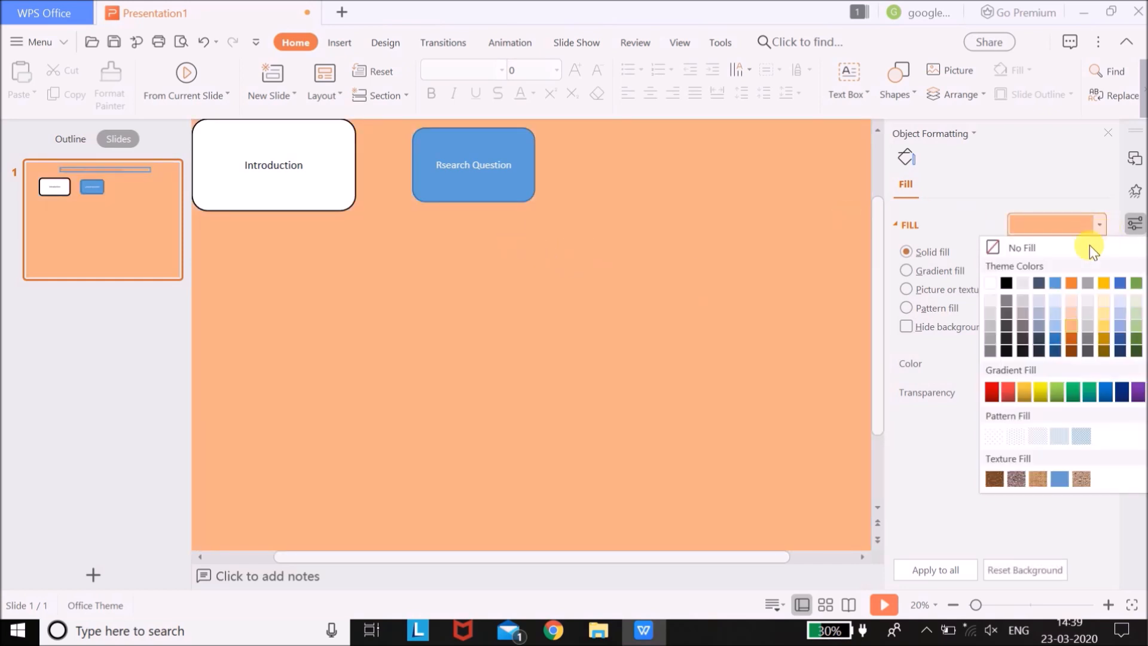
pyautogui.click(991, 283)
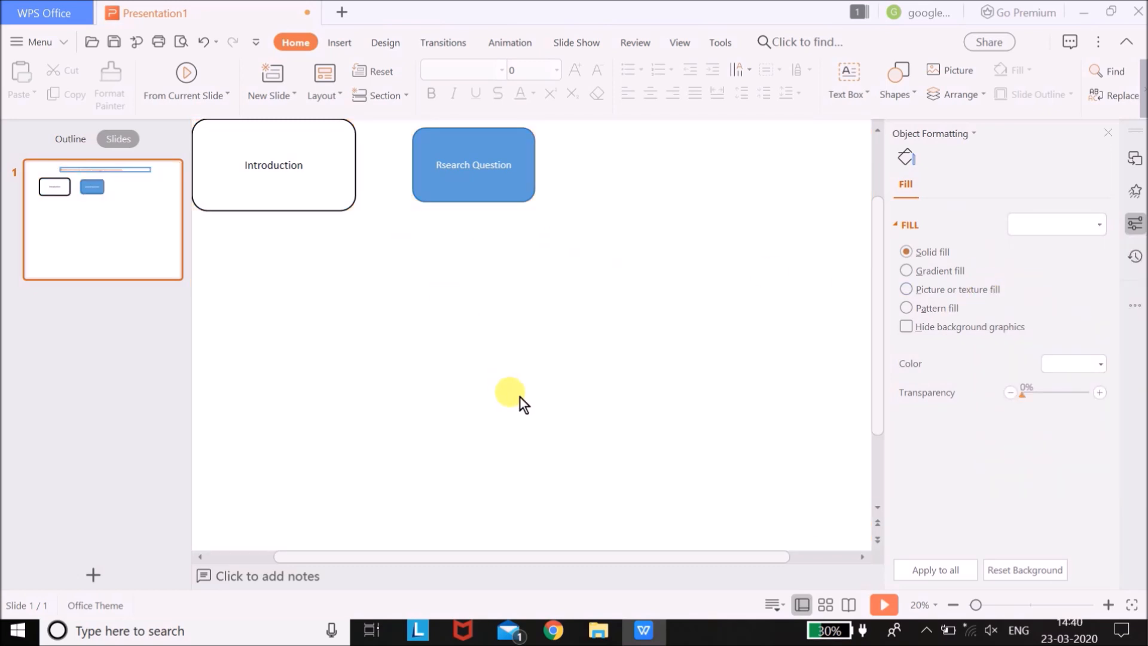
# - Insert the dark light-bulb picture "close-up-photo-ofg-light-..." from the Pictures folder into the slide
pyautogui.scroll(2, 519, 397)
pyautogui.click(337, 42)
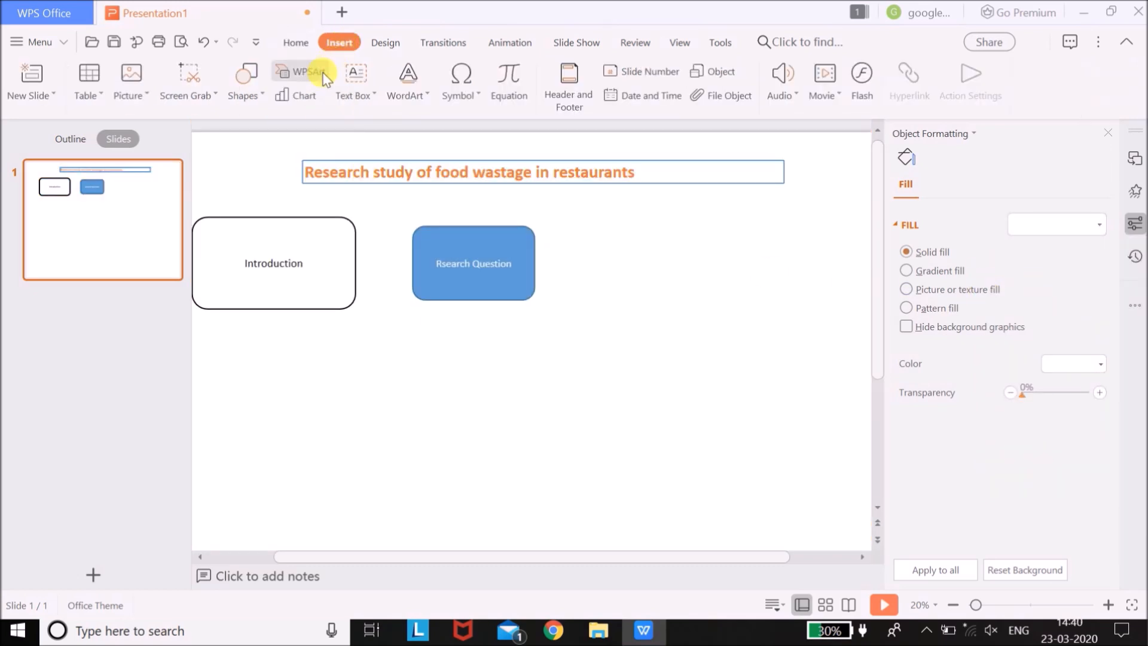
pyautogui.click(147, 99)
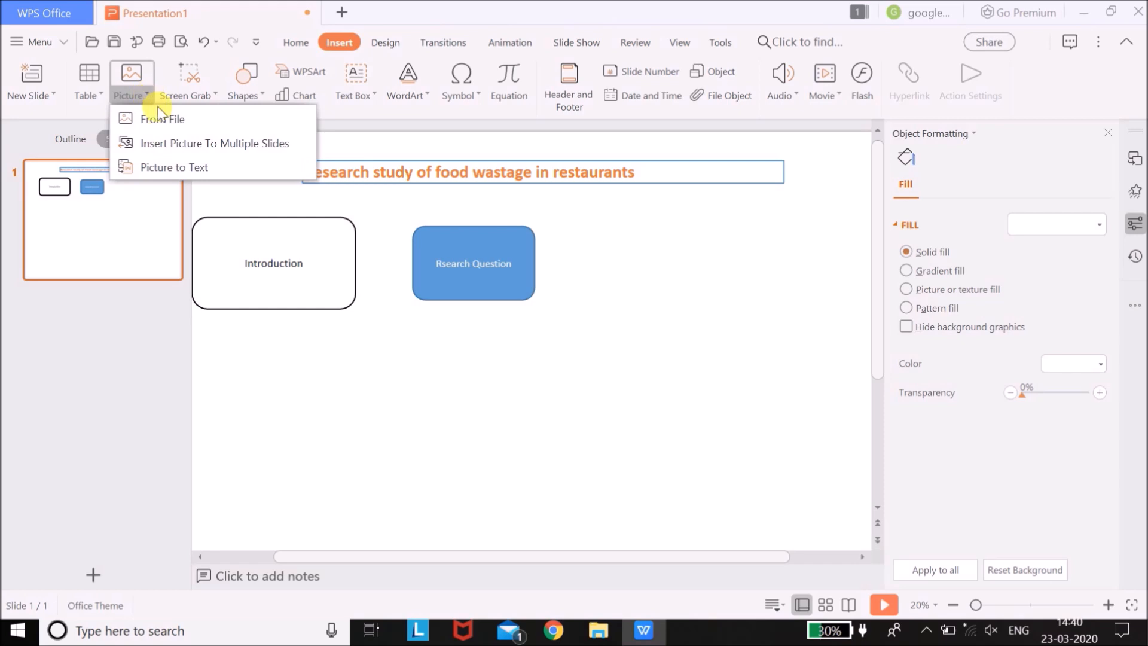
pyautogui.click(170, 118)
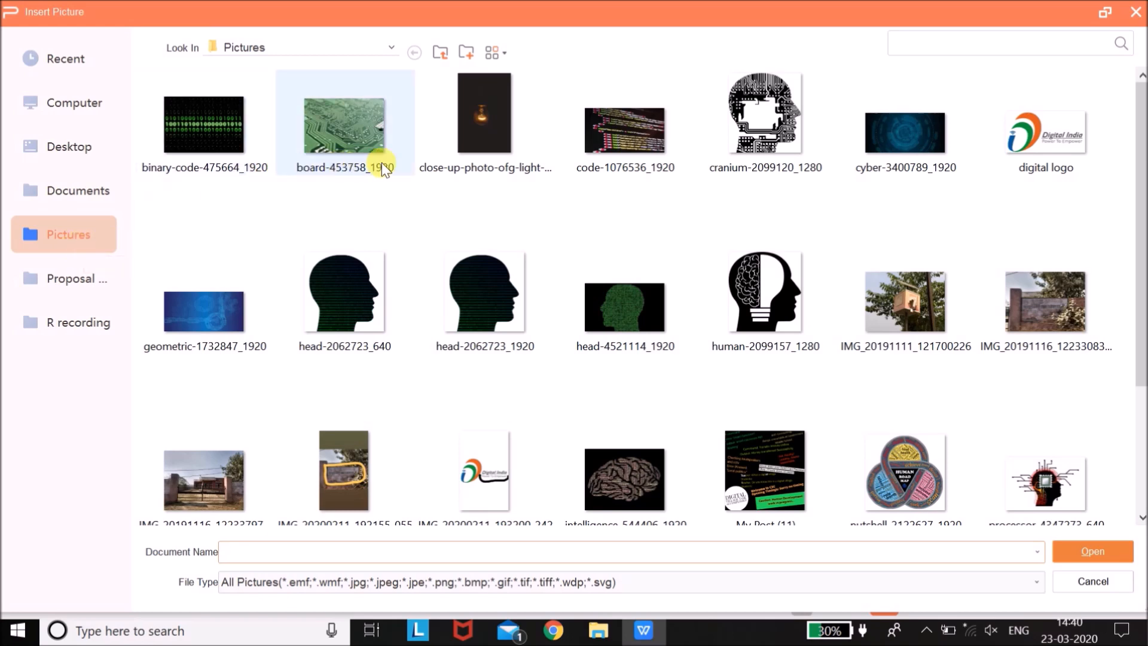
pyautogui.click(482, 146)
pyautogui.click(1081, 554)
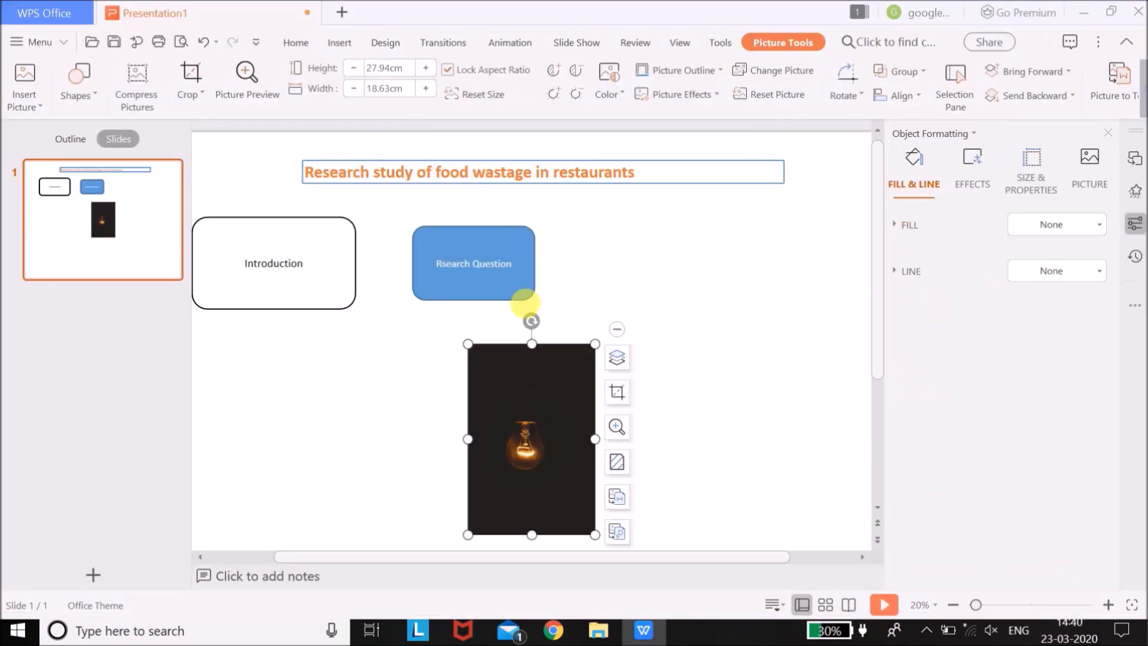
# - Resize the light-bulb picture to about 37 cm high and 39 cm wide, placing it below and to the right of the blue box
pyautogui.moveTo(468, 439); pyautogui.dragTo(392, 439)
pyautogui.moveTo(595, 345); pyautogui.dragTo(712, 300)
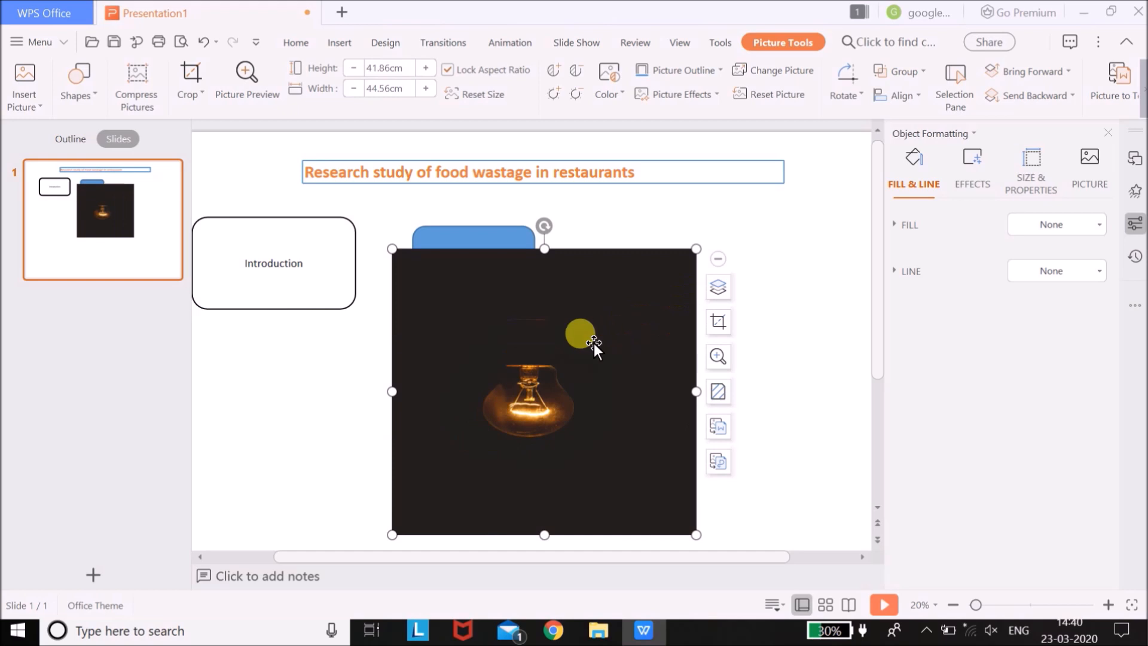
pyautogui.moveTo(539, 328); pyautogui.dragTo(558, 335)
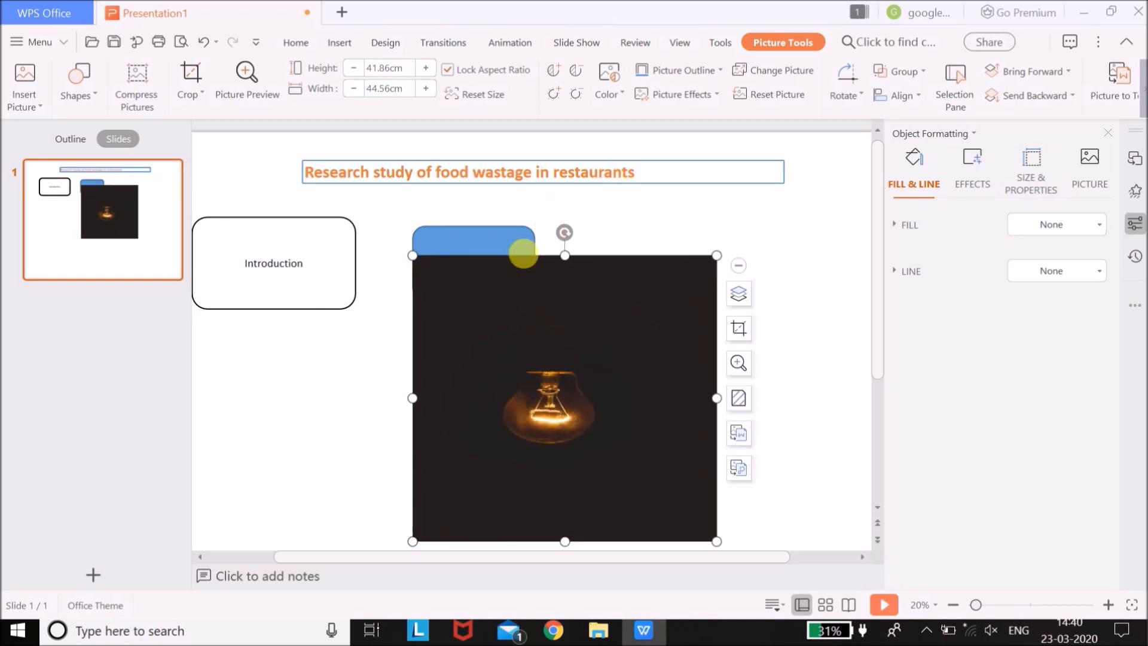
pyautogui.moveTo(414, 257); pyautogui.dragTo(451, 293)
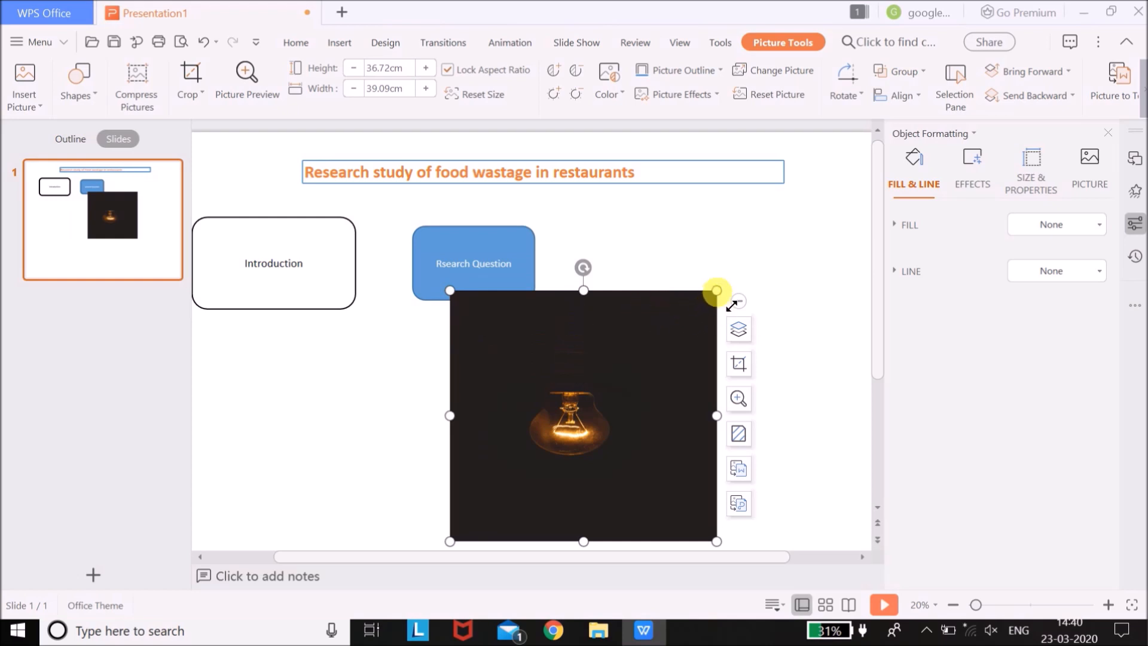